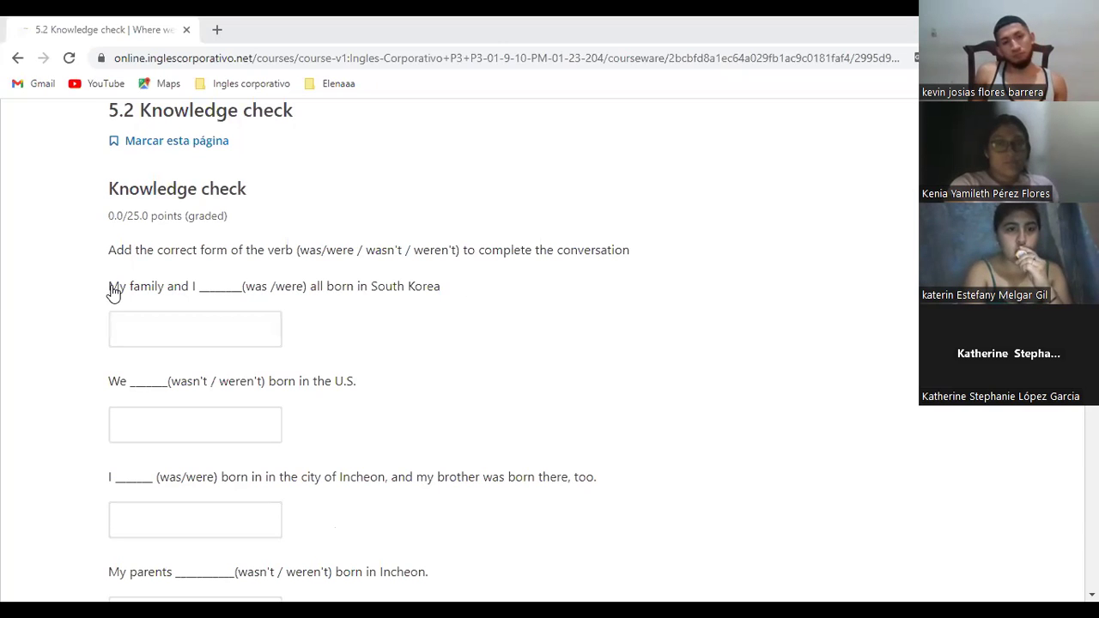
# Step: Highlight the subject "My family and I" in the first sentence of the knowledge check
pyautogui.moveTo(108, 288); pyautogui.dragTo(186, 284)
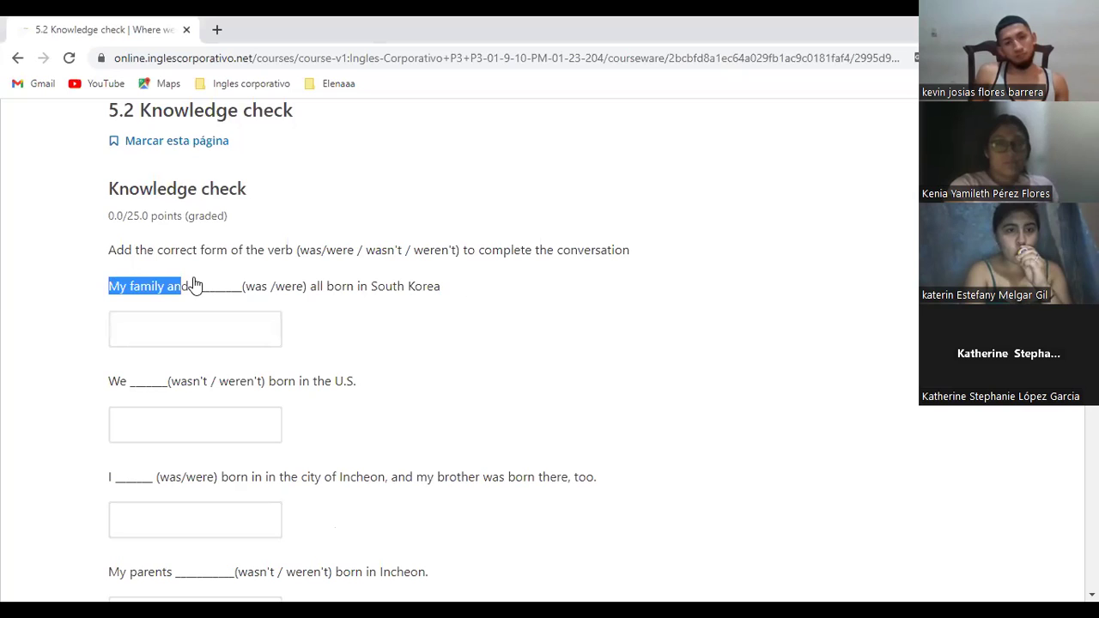
pyautogui.hotkey('shift', 'Right')
pyautogui.hotkey('shift', 'Right')
pyautogui.hotkey('shift', 'Right')
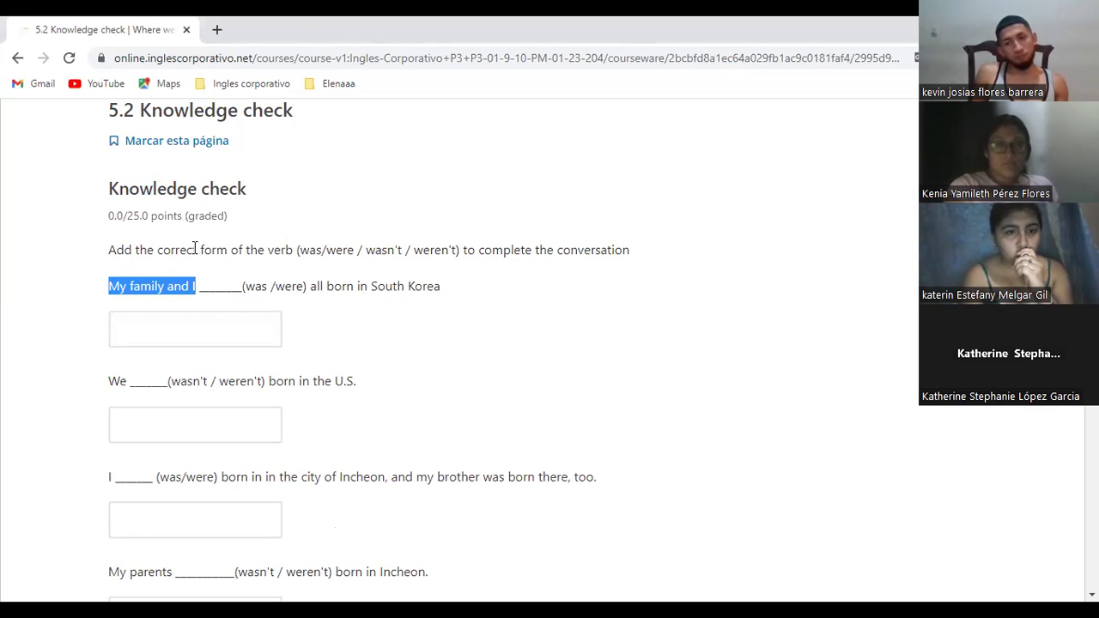
pyautogui.click(162, 282)
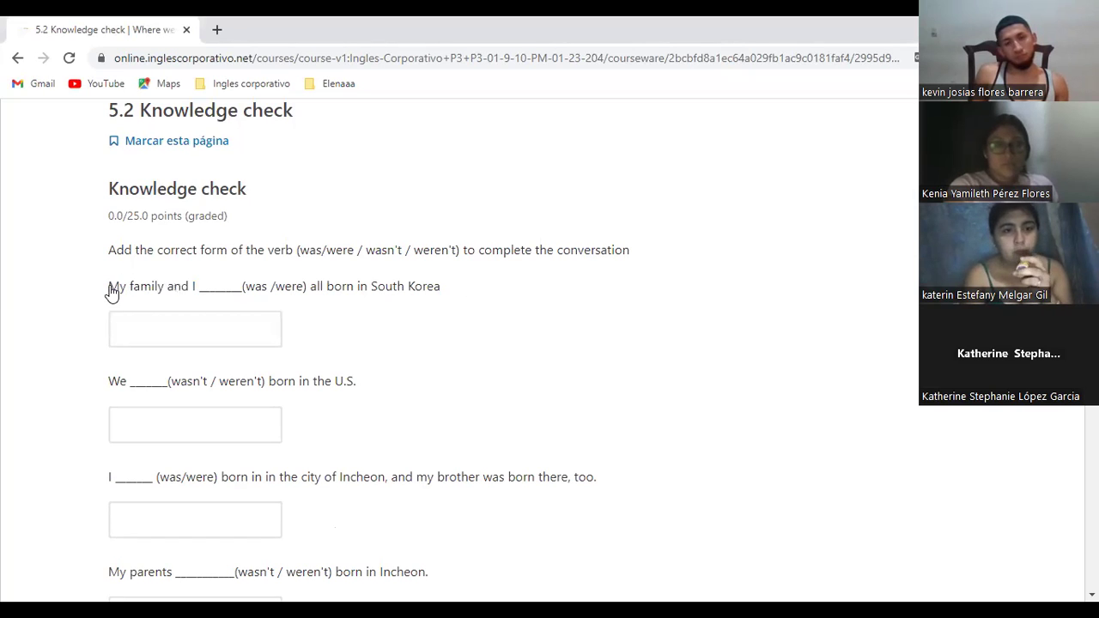
pyautogui.moveTo(109, 292); pyautogui.dragTo(196, 292)
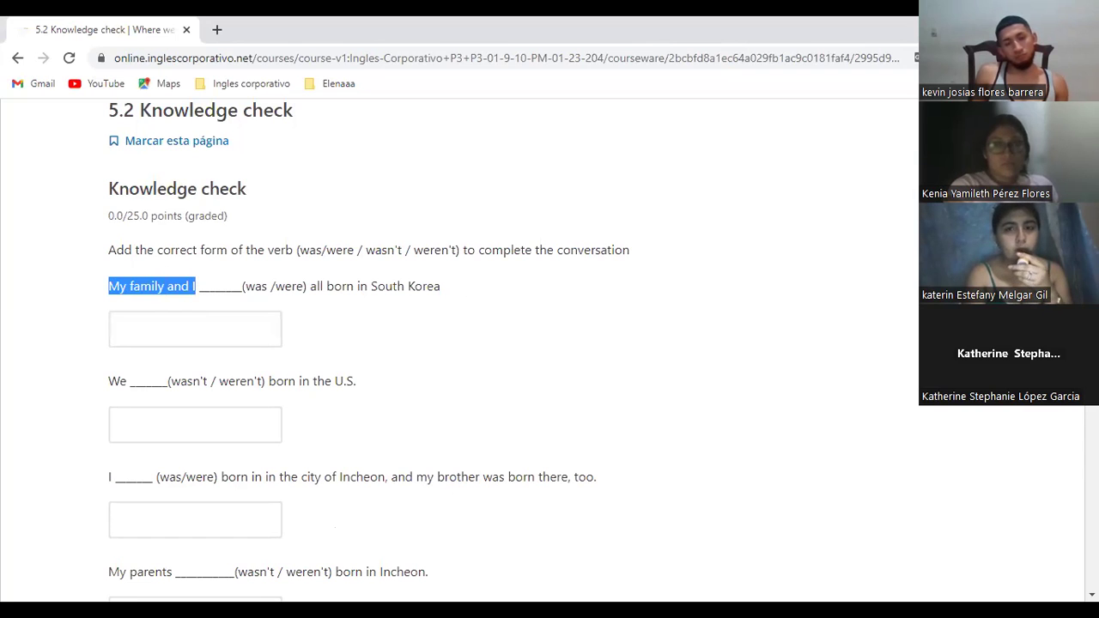
pyautogui.click(314, 268)
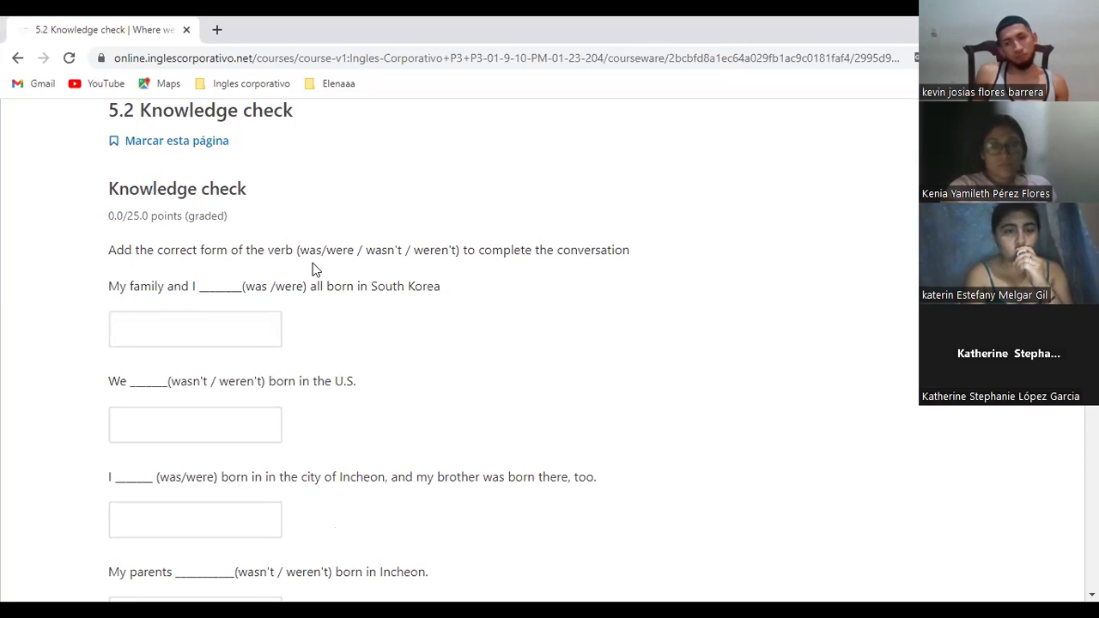
pyautogui.moveTo(111, 289); pyautogui.dragTo(198, 292)
pyautogui.click(297, 222)
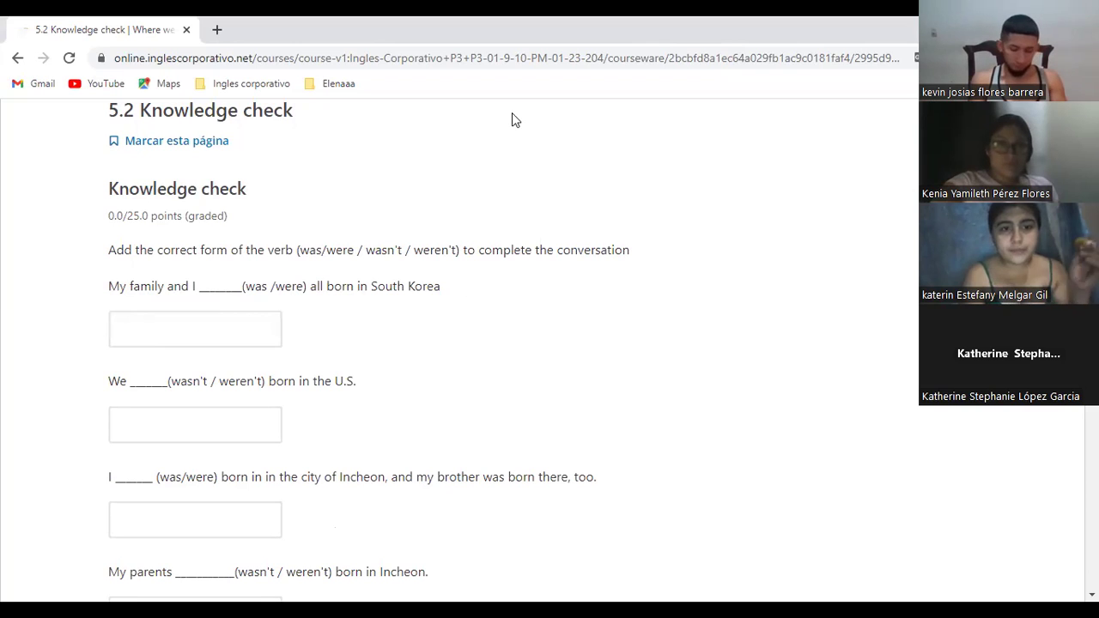
pyautogui.click(110, 293)
pyautogui.moveTo(109, 293); pyautogui.dragTo(201, 293)
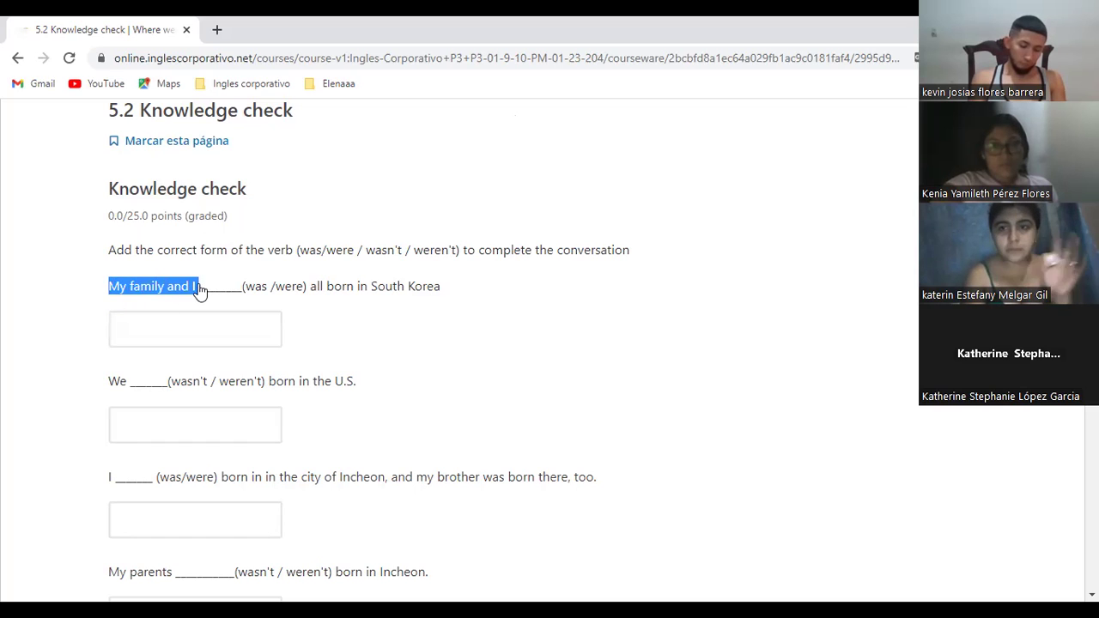
pyautogui.click(92, 251)
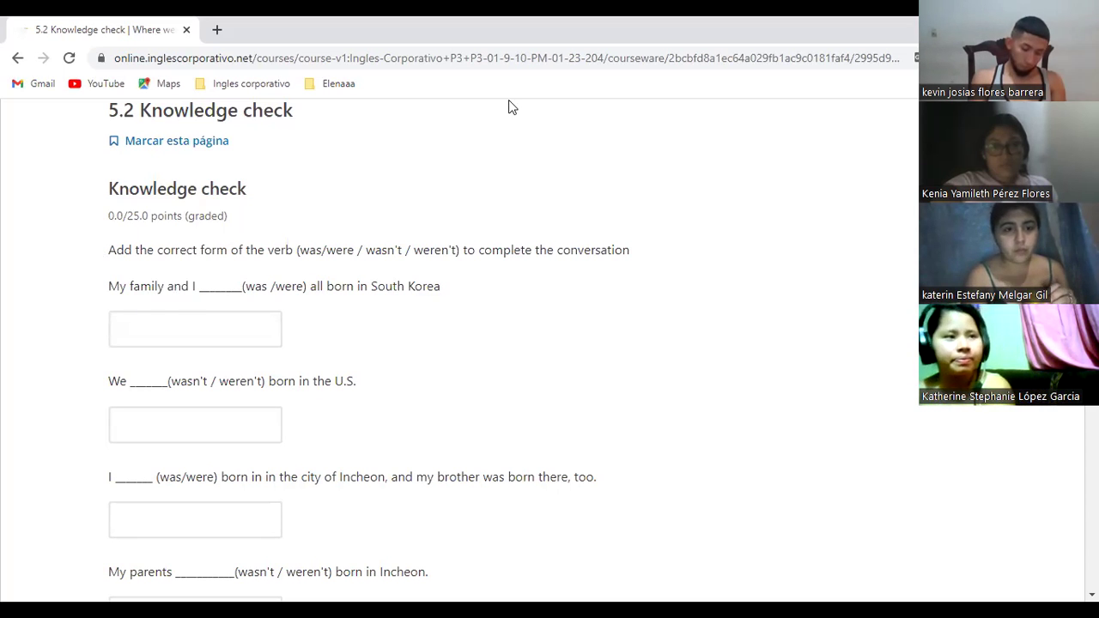
# Step: Annotate "WE" above "My family and I" in the first sentence and answer that sentence with "were"
pyautogui.click(141, 267)
pyautogui.write('WE')
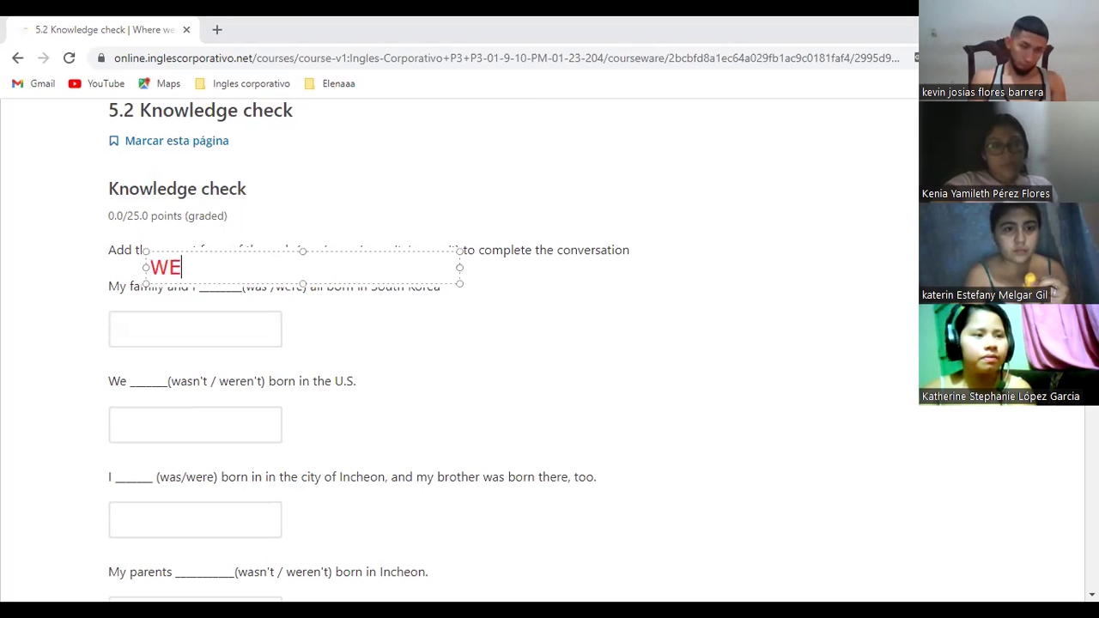
pyautogui.click(111, 295)
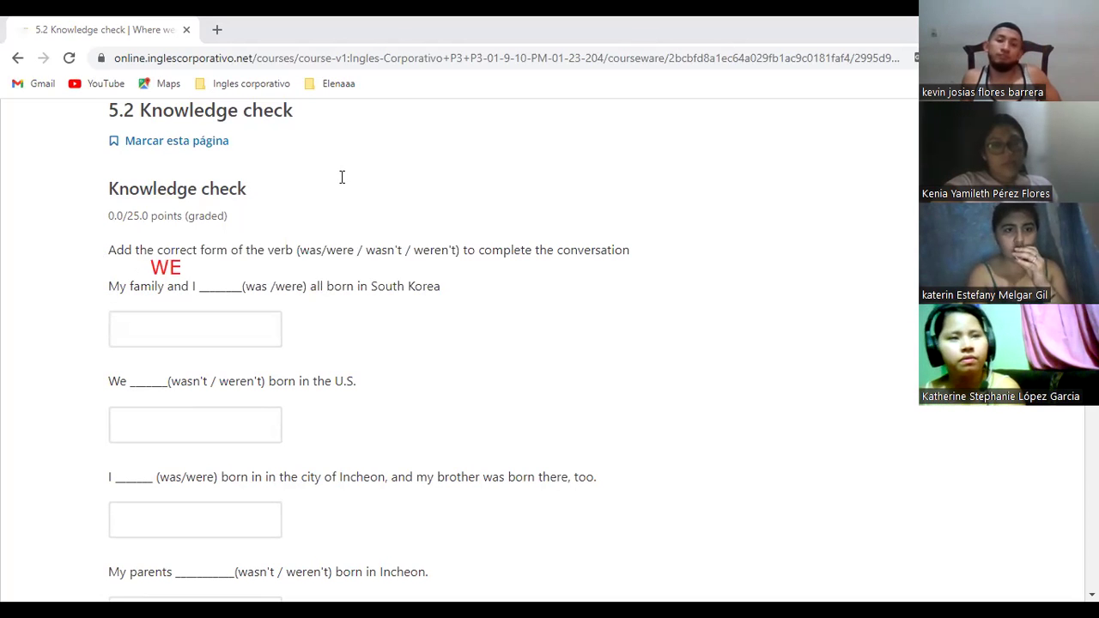
pyautogui.moveTo(189, 264)
pyautogui.mouseDown()
pyautogui.moveTo(219, 296)
pyautogui.moveTo(212, 258)
pyautogui.mouseUp()
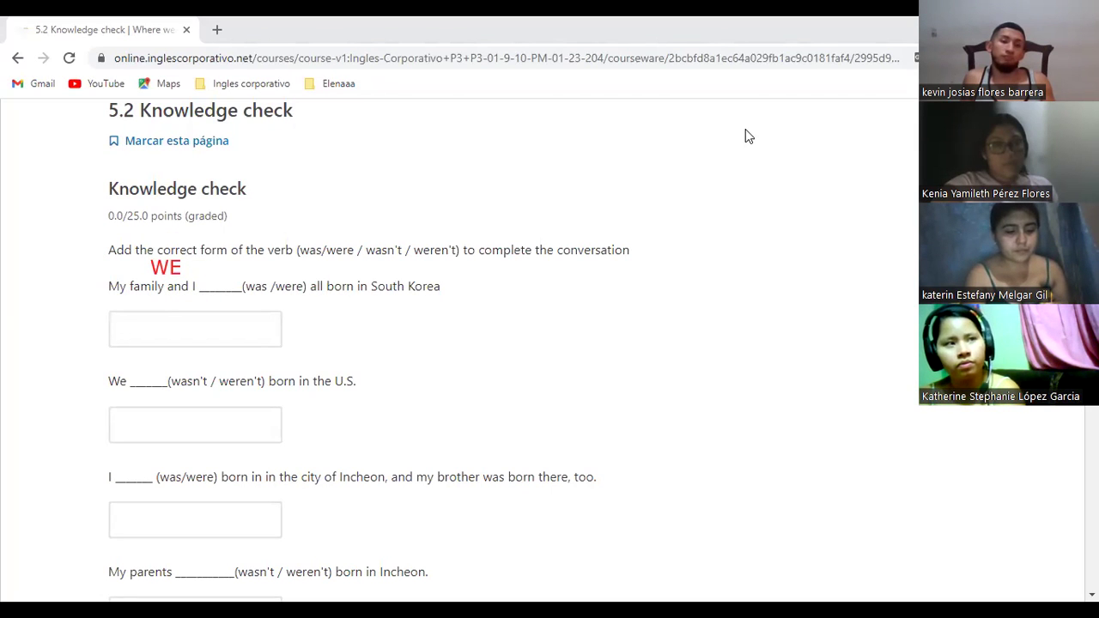
pyautogui.click(229, 324)
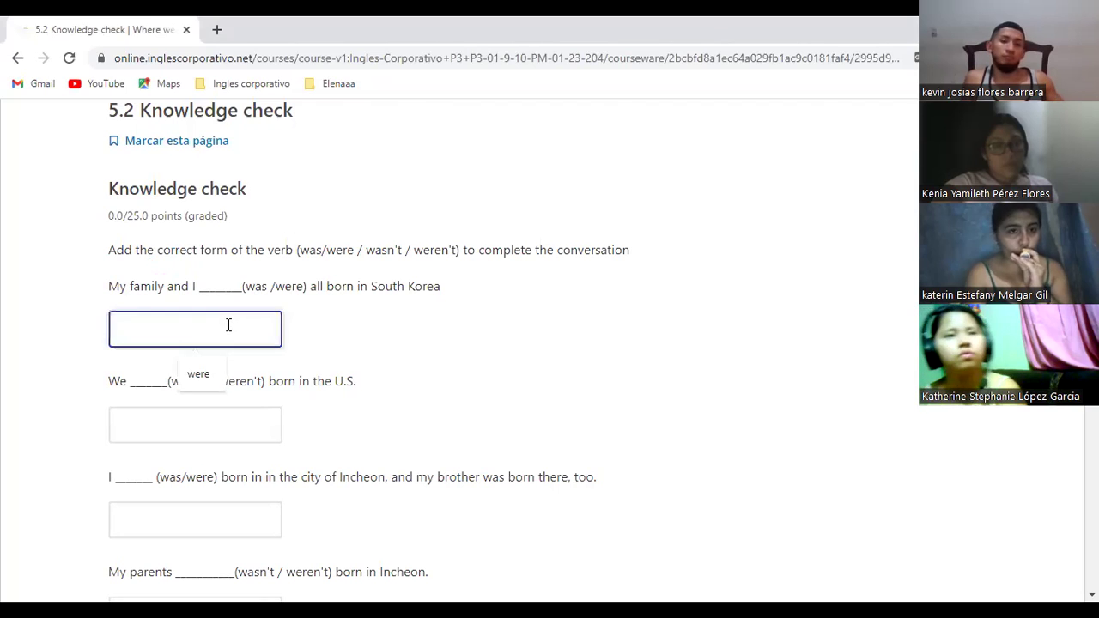
pyautogui.click(211, 373)
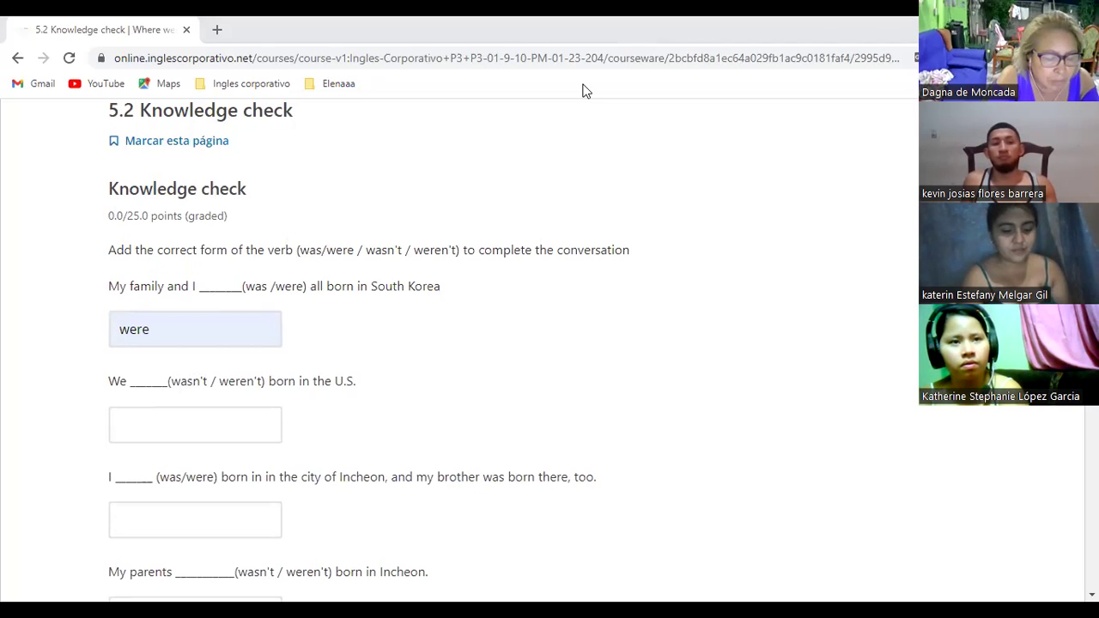
# Step: Circle the "I" before the blank in the first sentence with a red annotation, and clear the markings
pyautogui.moveTo(194, 264)
pyautogui.mouseDown()
pyautogui.moveTo(184, 278)
pyautogui.moveTo(193, 297)
pyautogui.moveTo(217, 285)
pyautogui.moveTo(208, 265)
pyautogui.mouseUp()
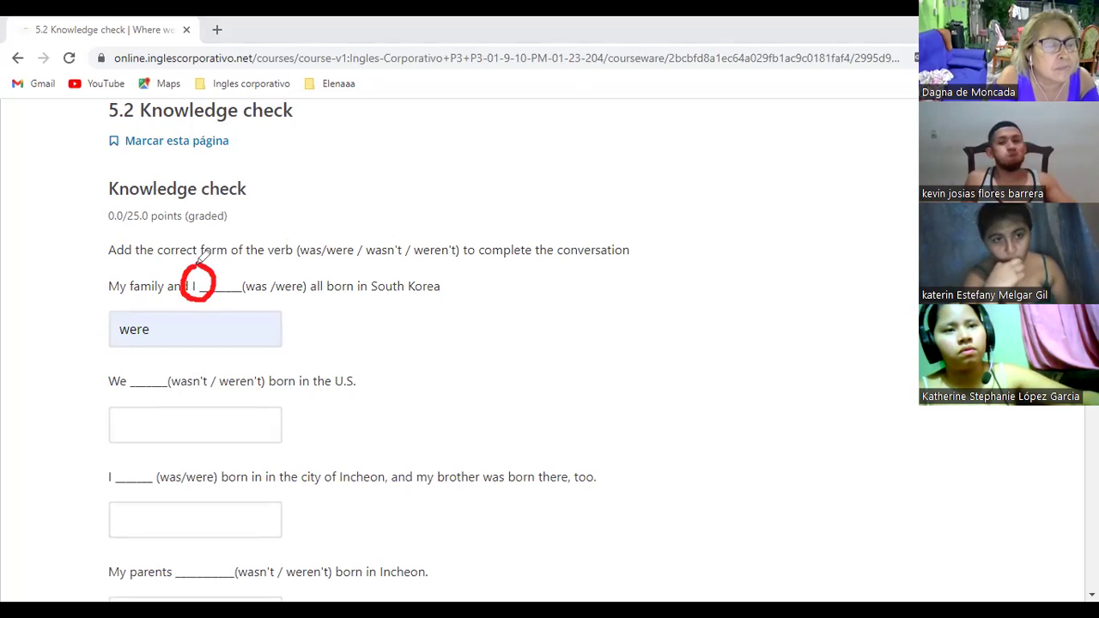
pyautogui.moveTo(244, 294); pyautogui.dragTo(267, 293)
pyautogui.moveTo(116, 293); pyautogui.dragTo(199, 293)
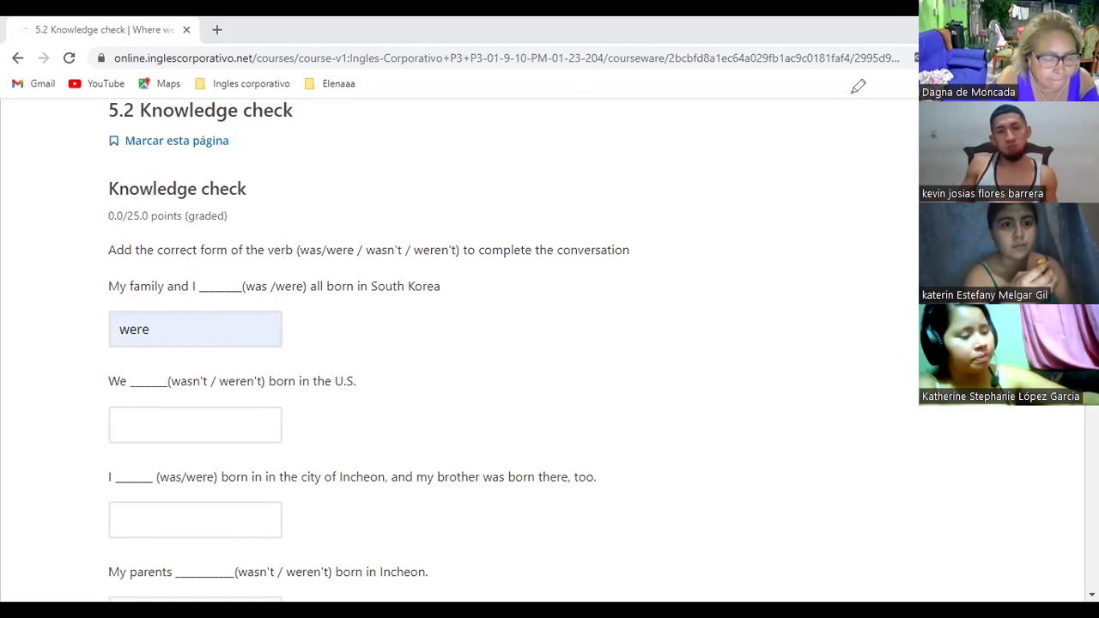
pyautogui.moveTo(615, 369); pyautogui.dragTo(620, 340)
pyautogui.click(620, 341)
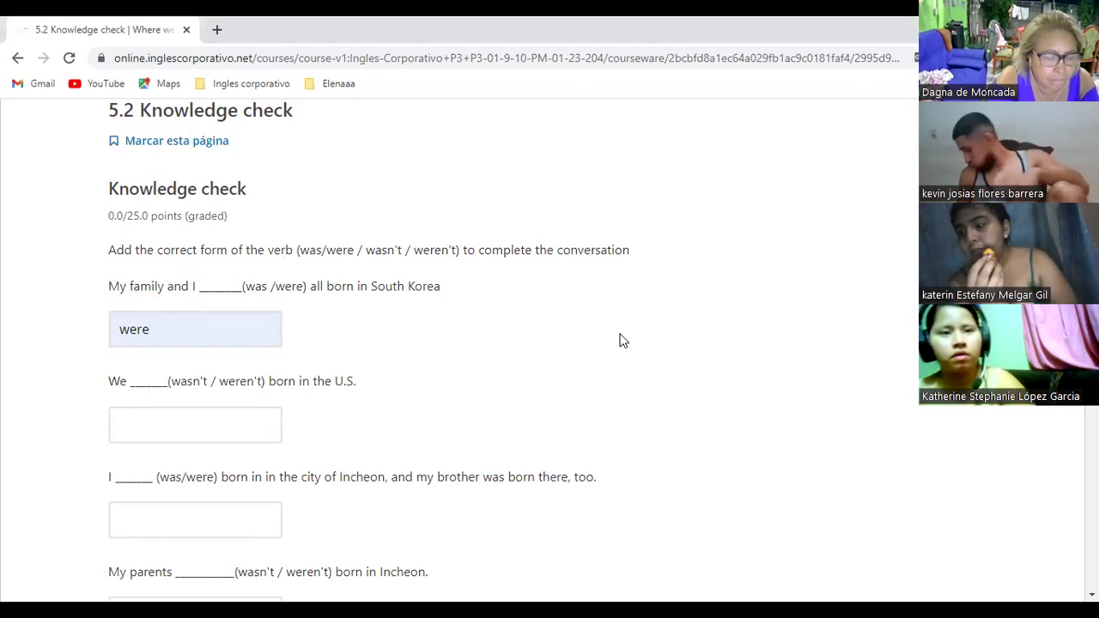
# Step: Answer the sentence about "We" and being born in the U.S. with "weren't"
pyautogui.press('End')
pyautogui.scroll(5, 622, 341)
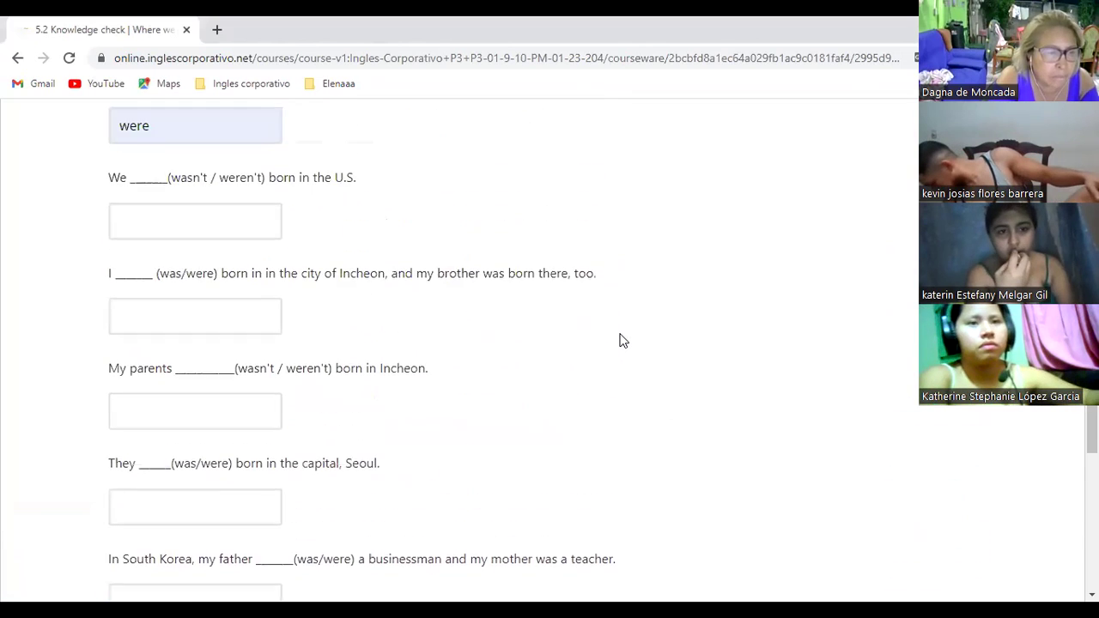
pyautogui.scroll(3, 621, 341)
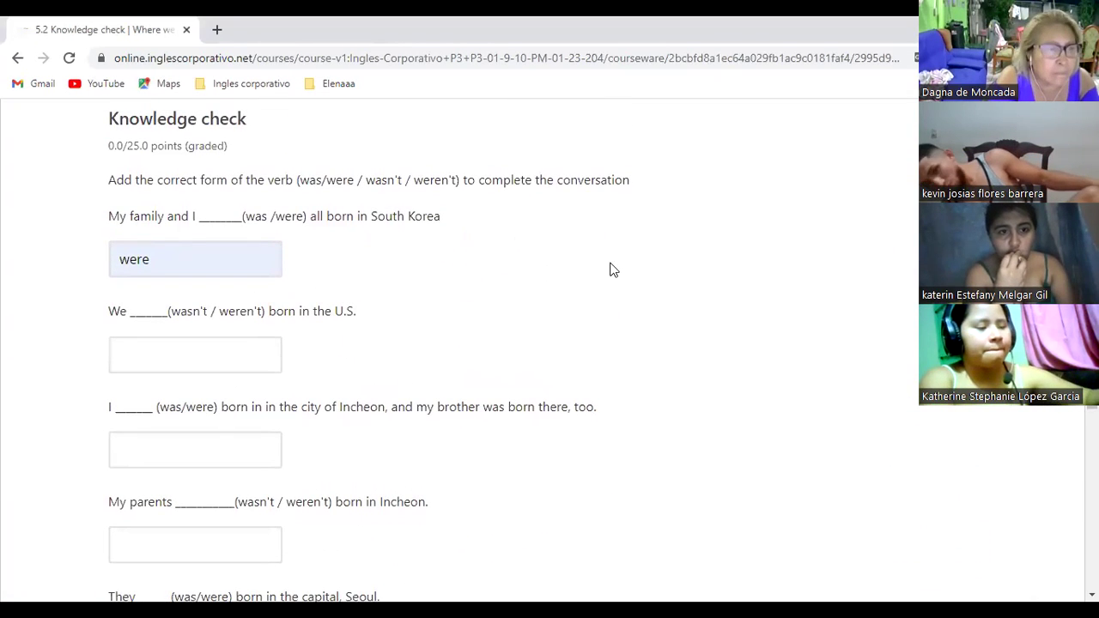
pyautogui.click(221, 351)
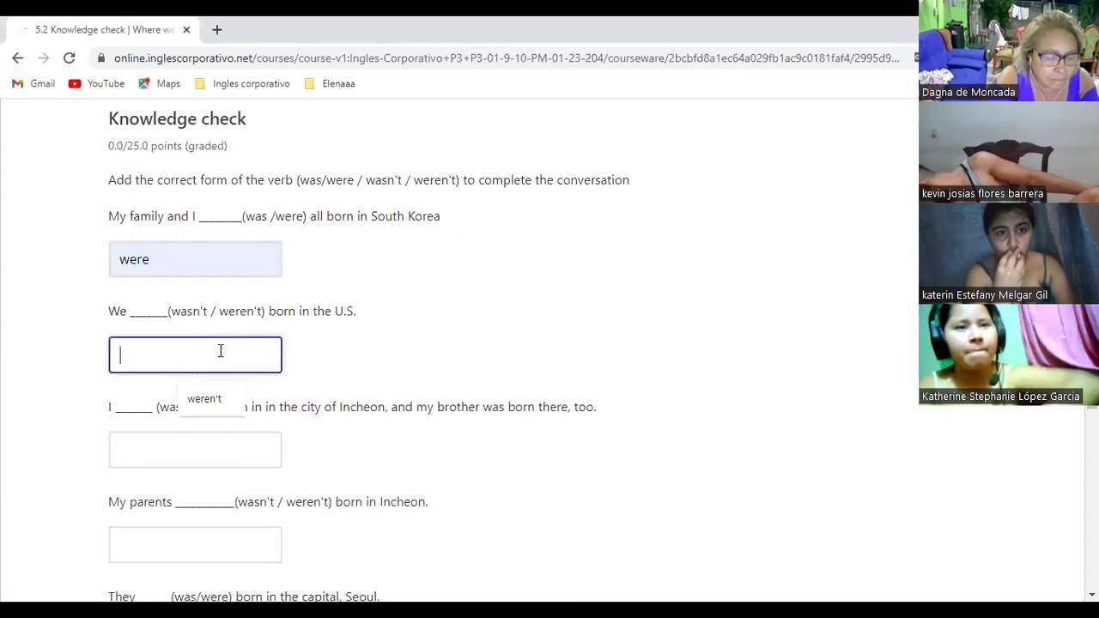
pyautogui.click(210, 397)
pyautogui.moveTo(192, 358); pyautogui.dragTo(96, 364)
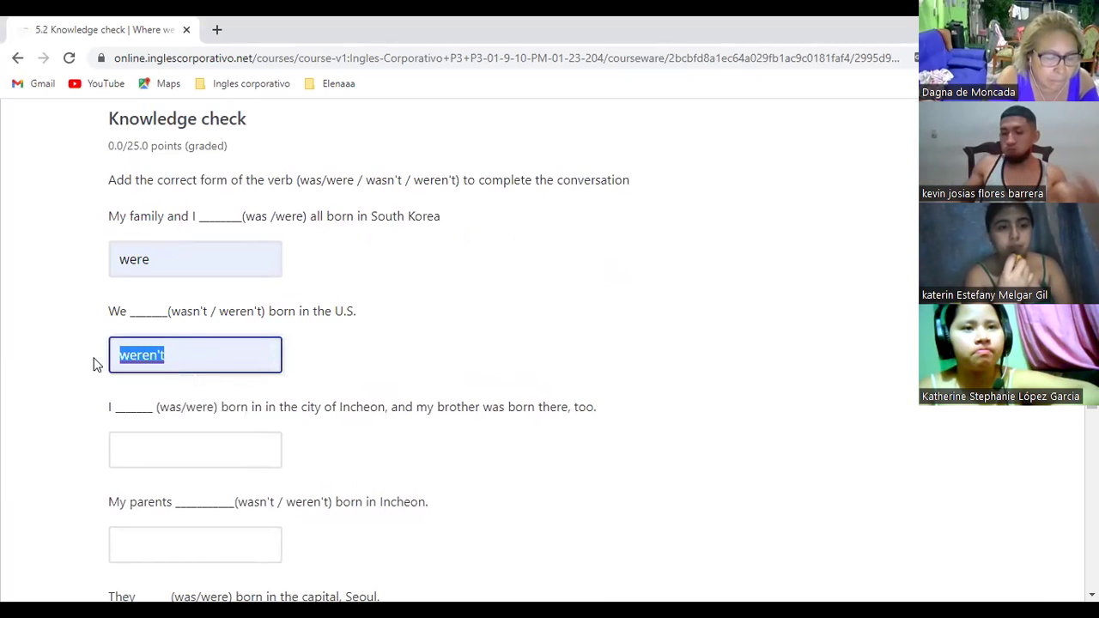
pyautogui.click(77, 365)
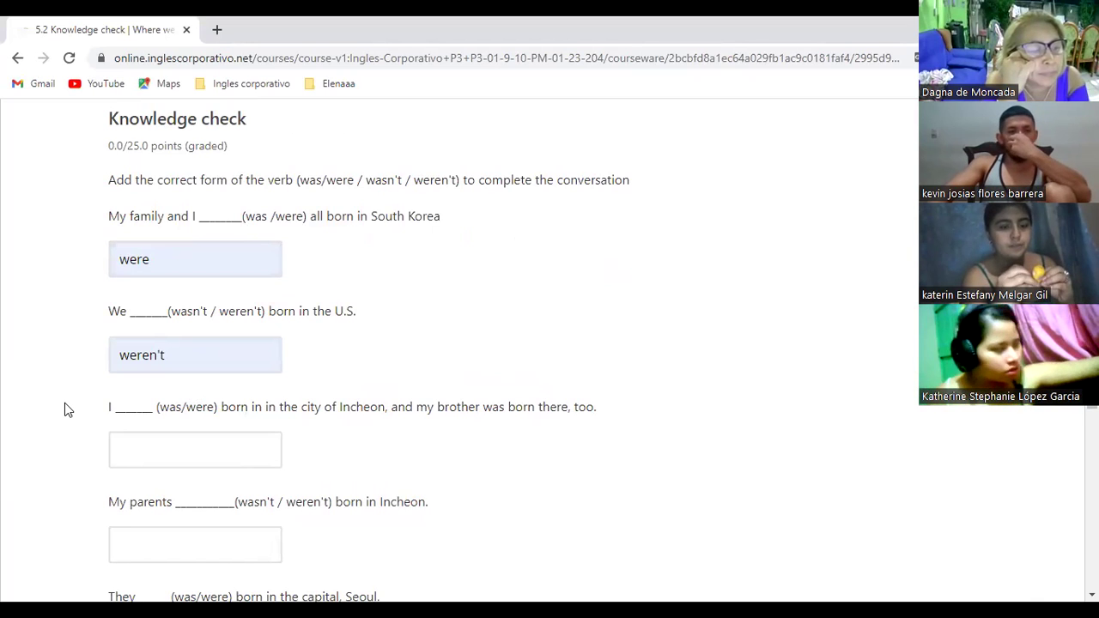
# Step: Highlight the subject "I" in the third sentence, about the city of Incheon, and answer it with "was"
pyautogui.scroll(-2, 64, 404)
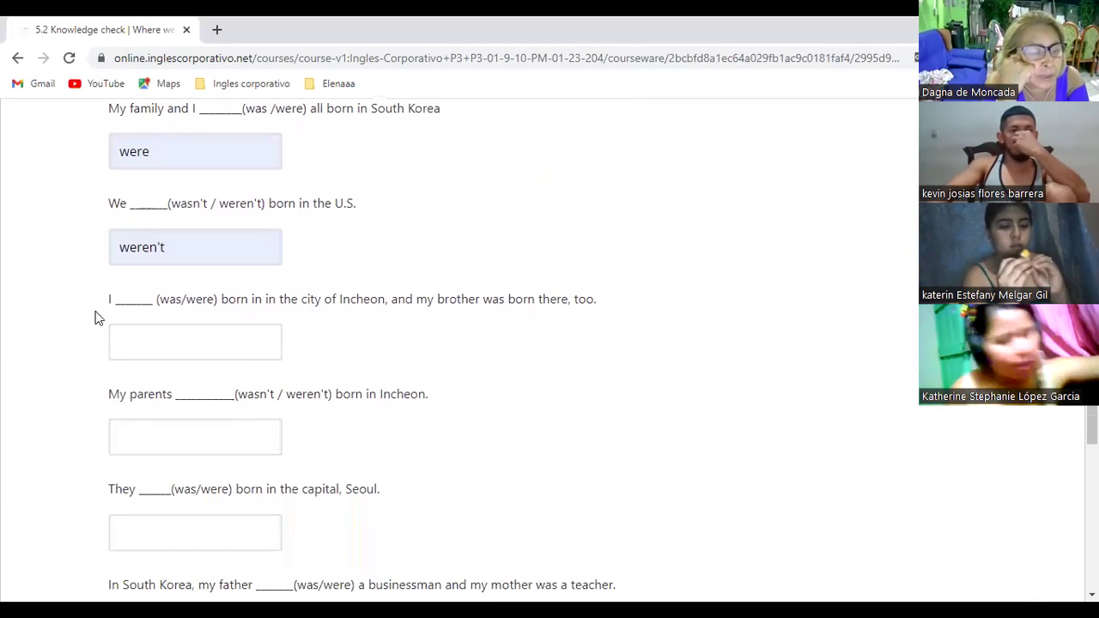
pyautogui.doubleClick(111, 300)
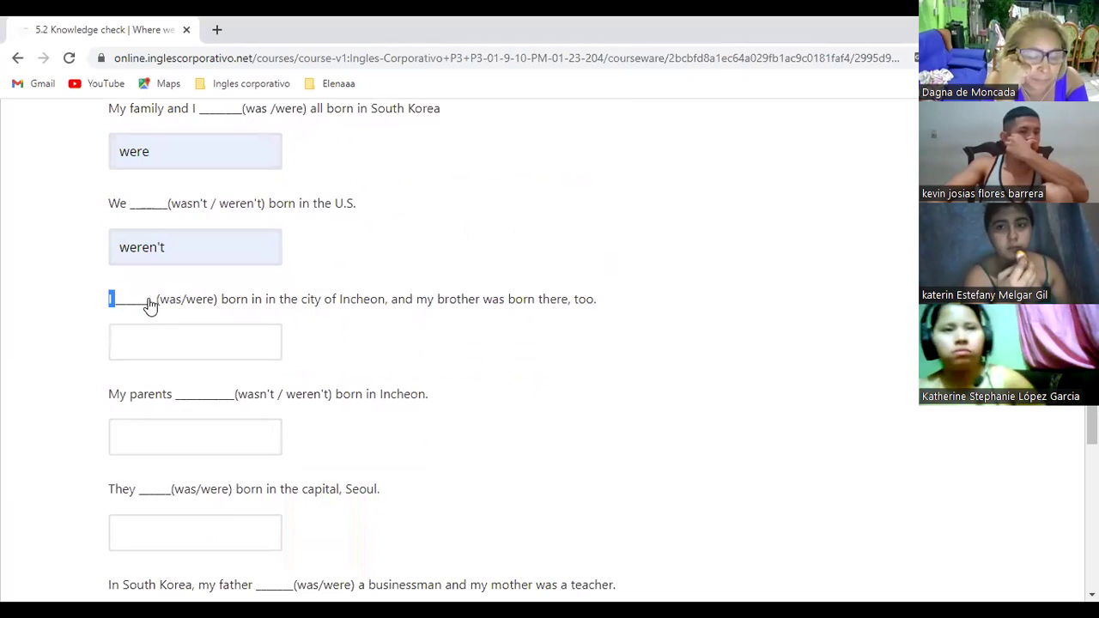
pyautogui.click(257, 306)
pyautogui.click(185, 355)
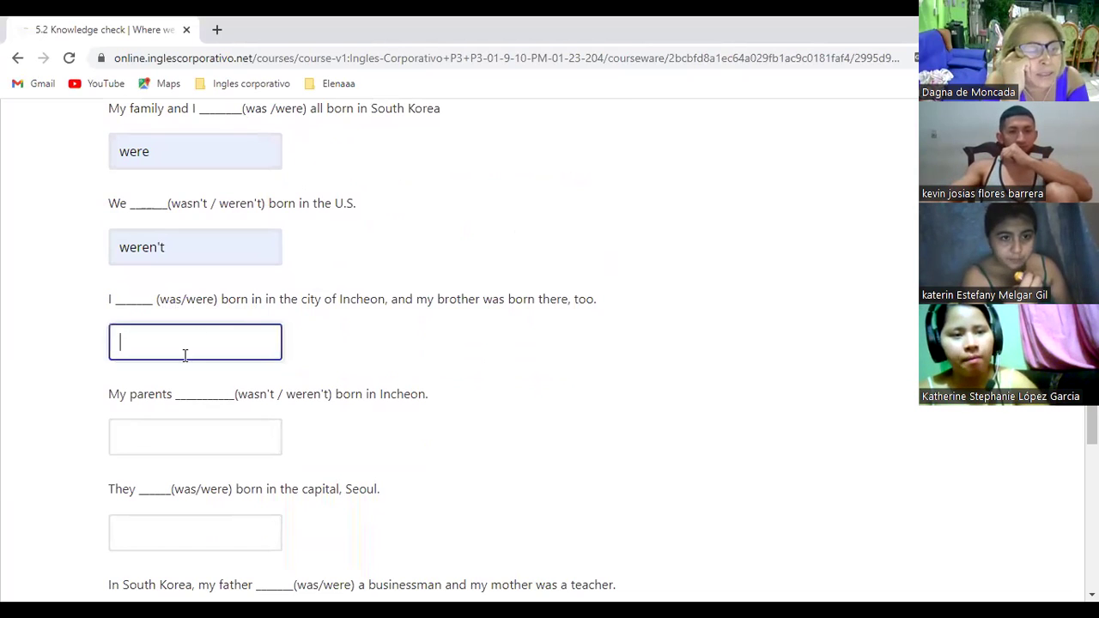
pyautogui.click(196, 349)
pyautogui.click(196, 383)
pyautogui.click(81, 412)
# Step: Answer the sentence "My parents ... born in Incheon" with "weren't"
pyautogui.scroll(-1, 81, 413)
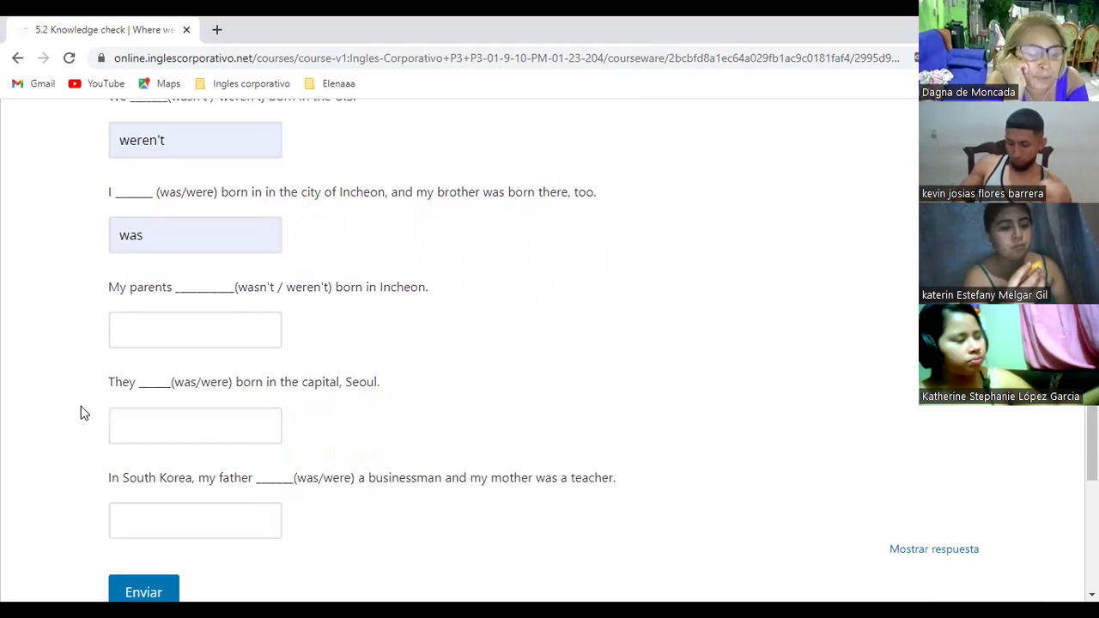
pyautogui.click(172, 297)
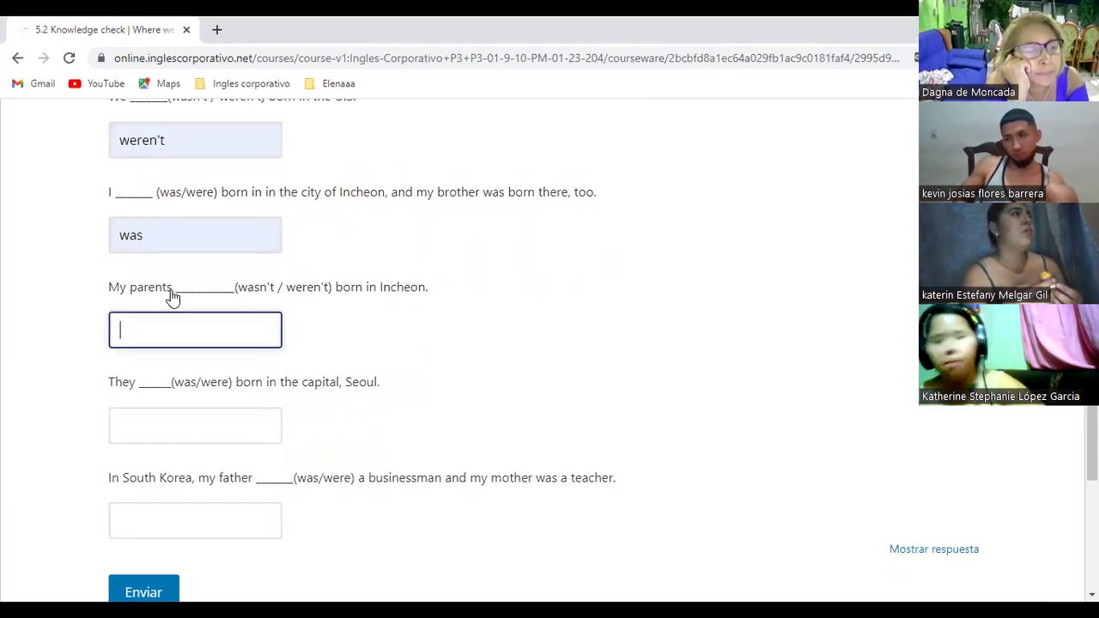
pyautogui.scroll(1, 172, 296)
pyautogui.scroll(-1, 172, 296)
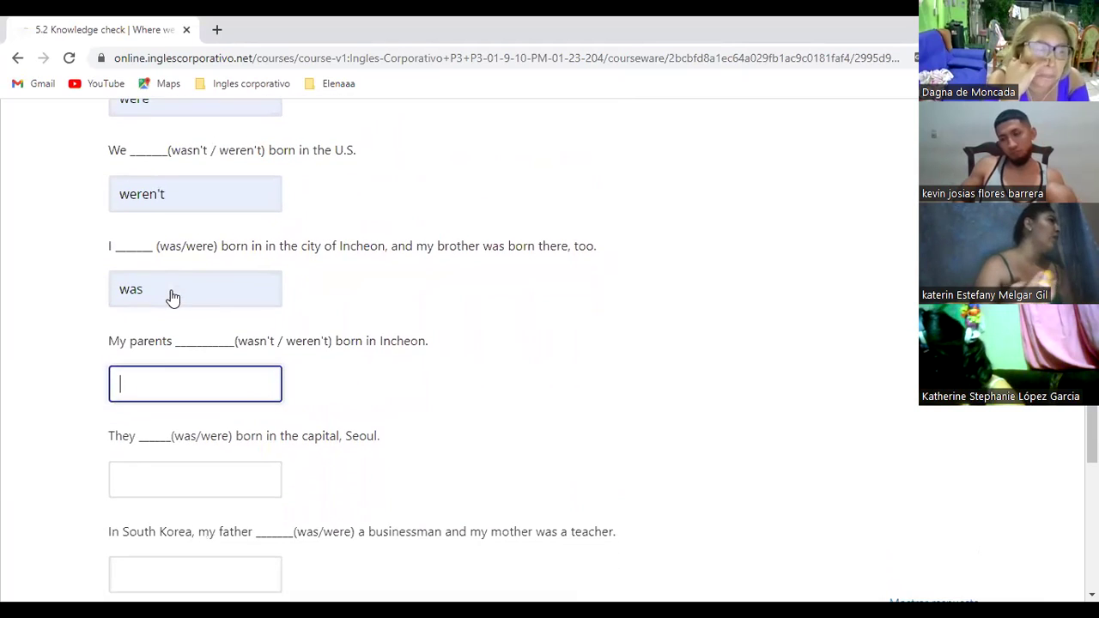
pyautogui.moveTo(169, 345); pyautogui.dragTo(114, 344)
pyautogui.click(160, 390)
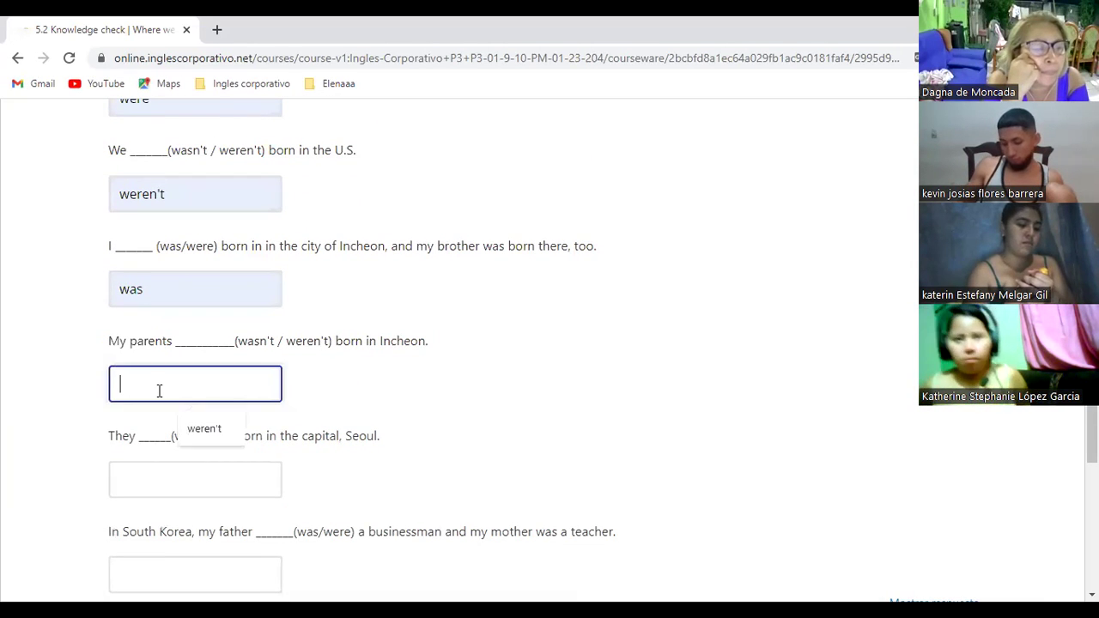
pyautogui.click(203, 429)
# Step: Answer the sentence "They ... born in the capital, Seoul" with "were"
pyautogui.press('Tab')
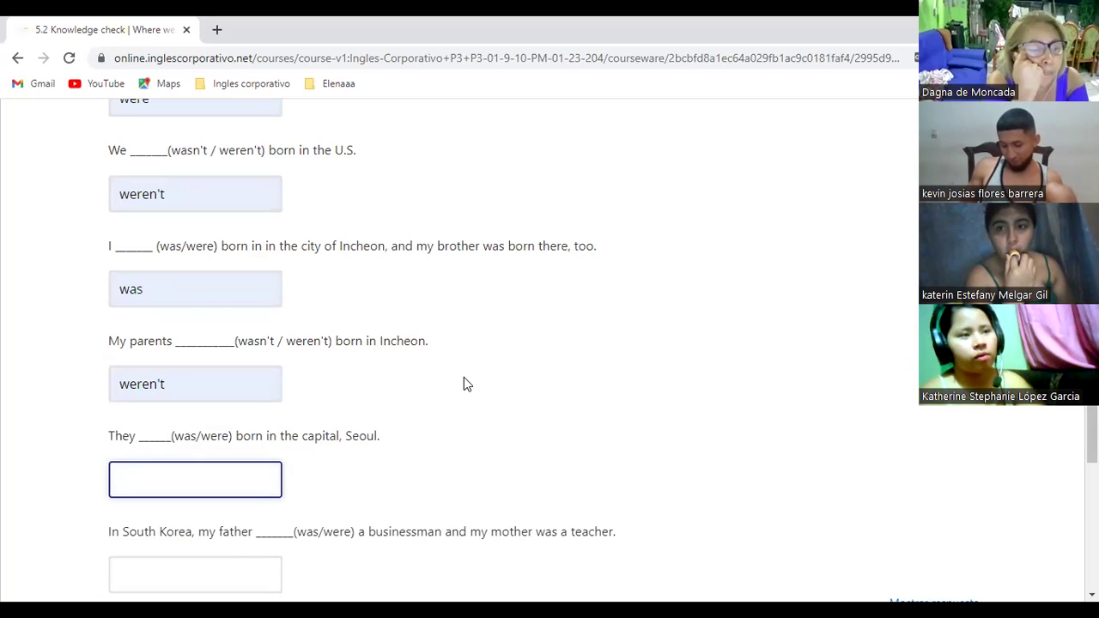
pyautogui.scroll(-3, 464, 384)
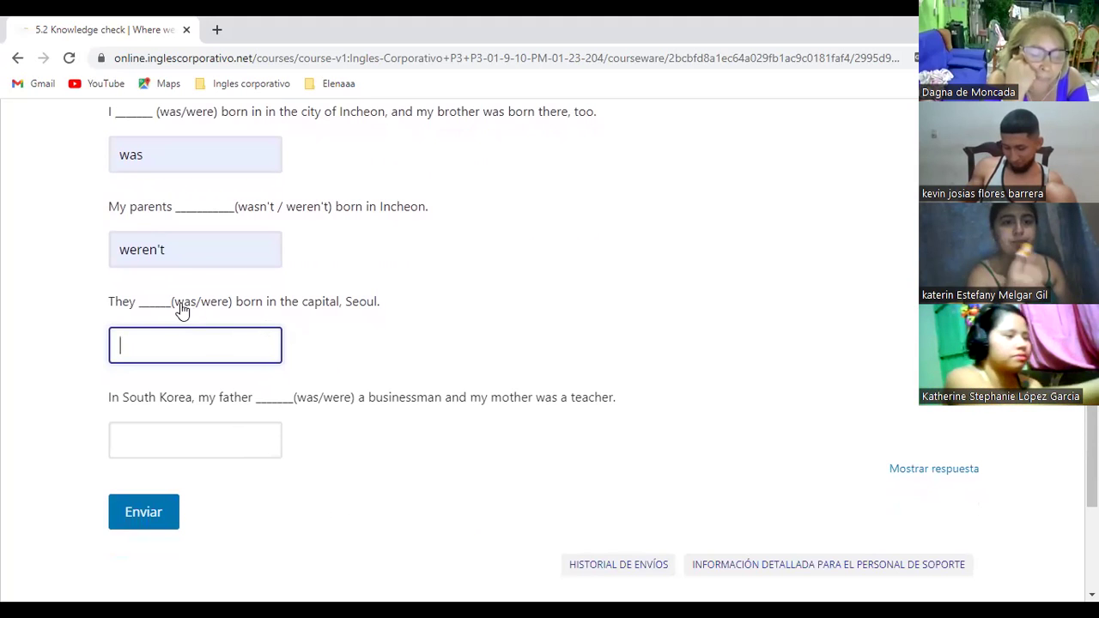
pyautogui.click(192, 331)
pyautogui.click(199, 388)
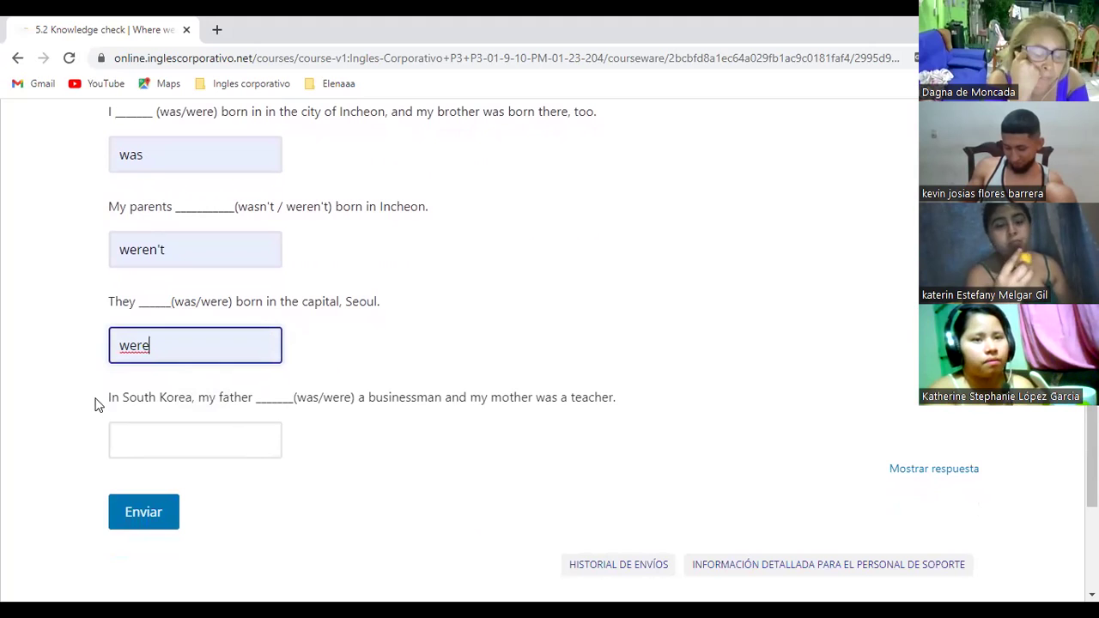
# Step: Highlight the subjects "my mother" and "my father" in the South Korea sentence and answer it with "was"
pyautogui.moveTo(109, 398); pyautogui.dragTo(635, 384)
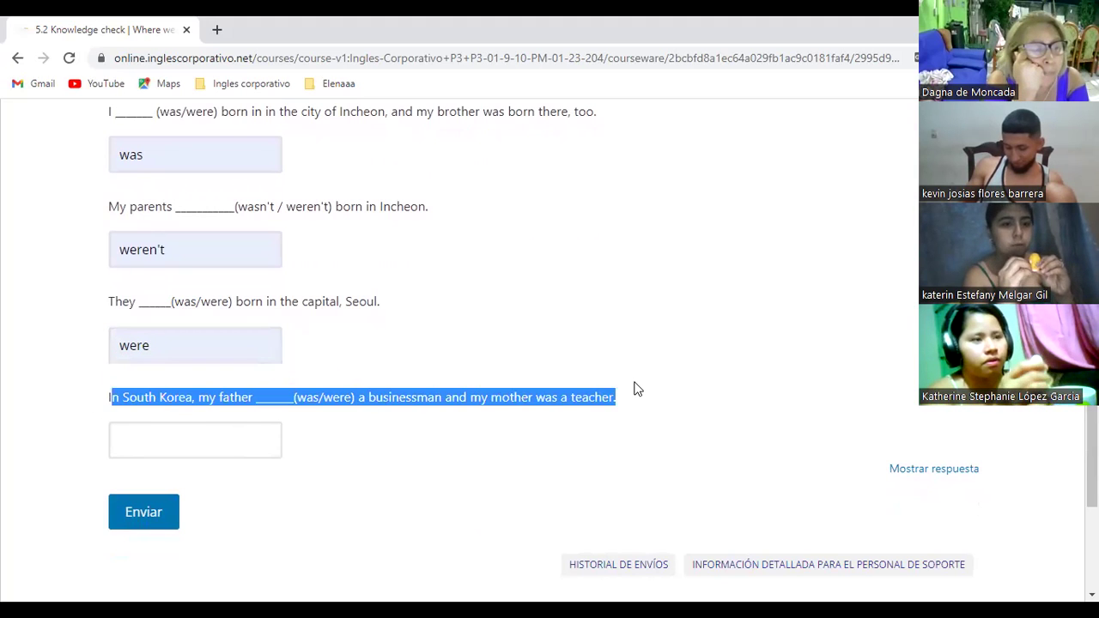
pyautogui.click(636, 389)
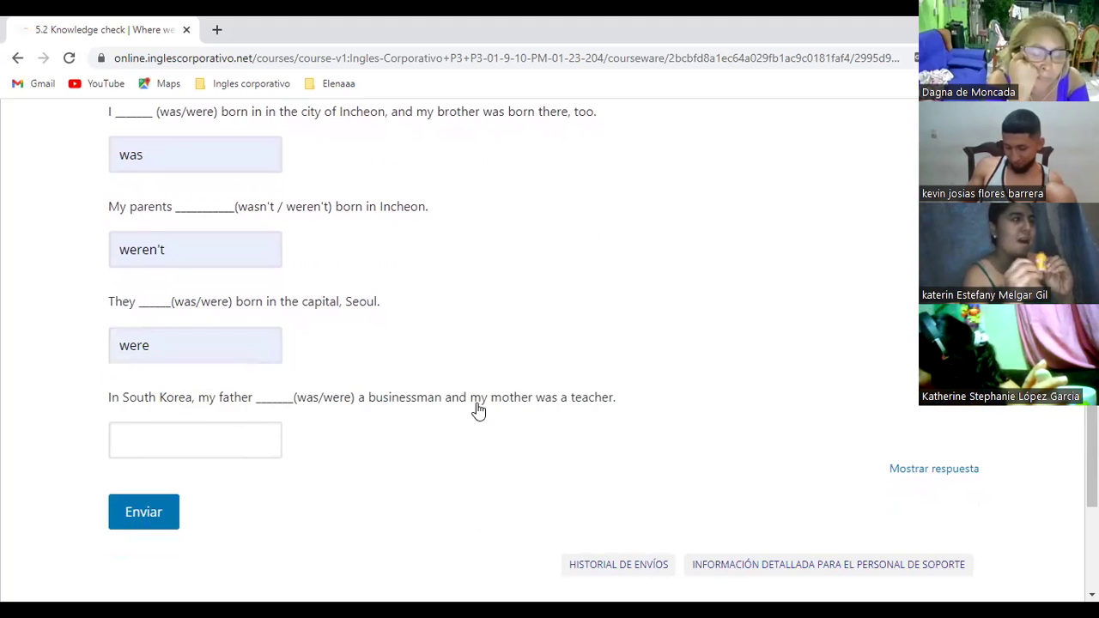
pyautogui.moveTo(473, 404); pyautogui.dragTo(528, 405)
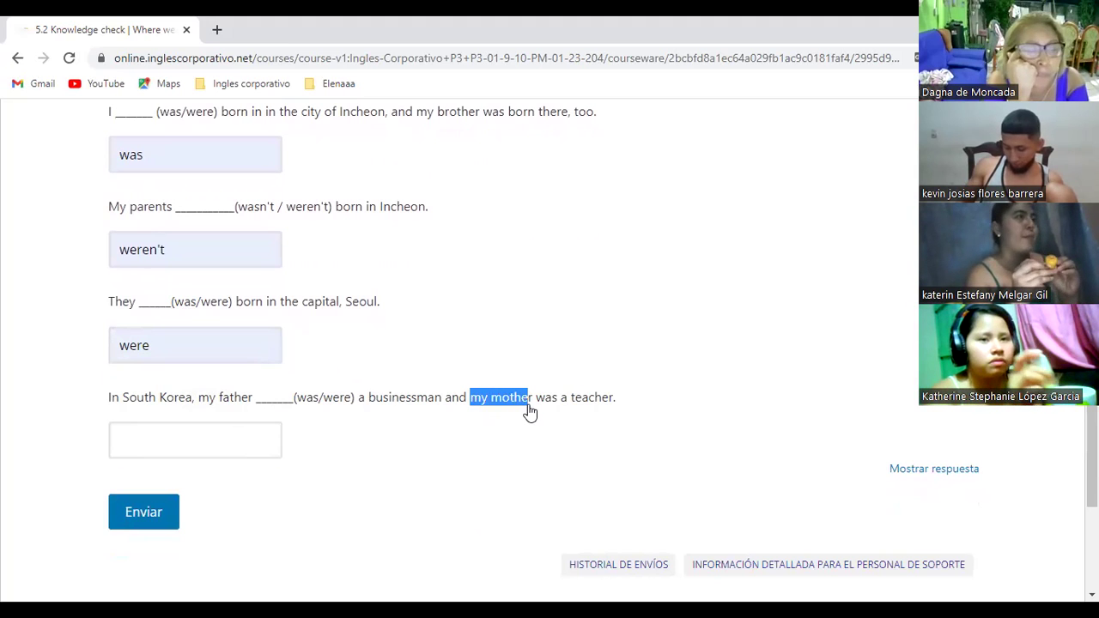
pyautogui.doubleClick(530, 412)
pyautogui.press('Tab')
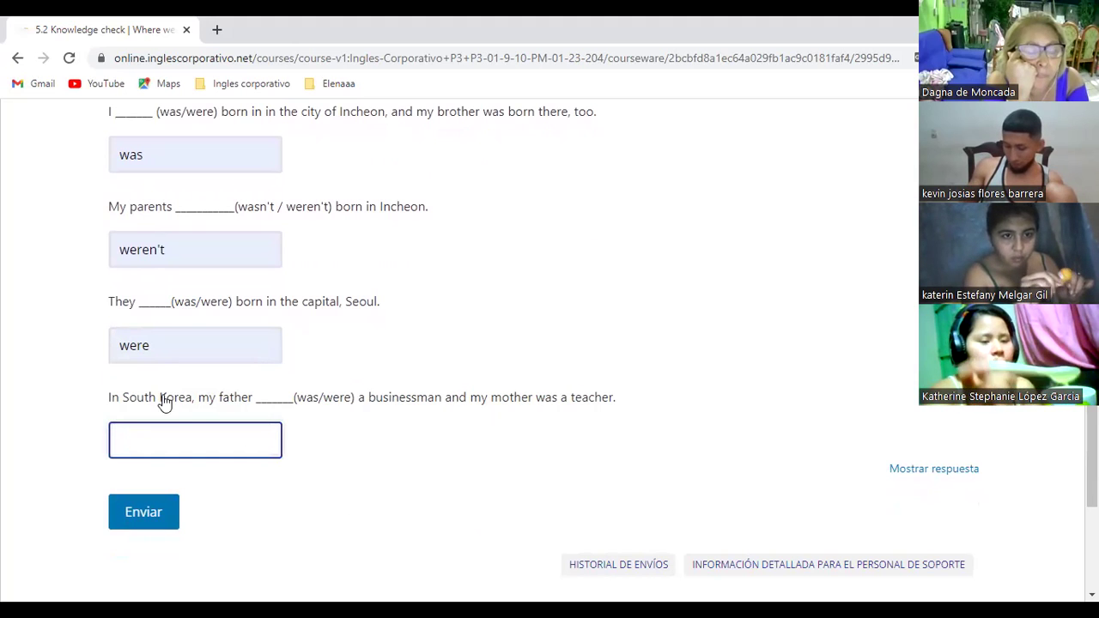
pyautogui.moveTo(200, 400); pyautogui.dragTo(252, 402)
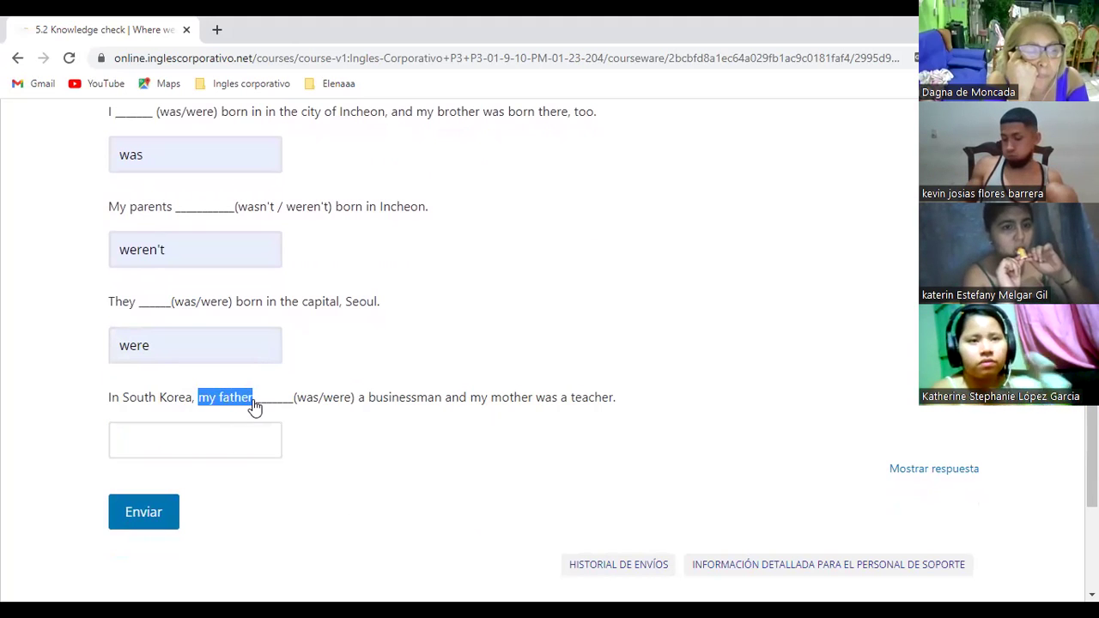
pyautogui.click(256, 438)
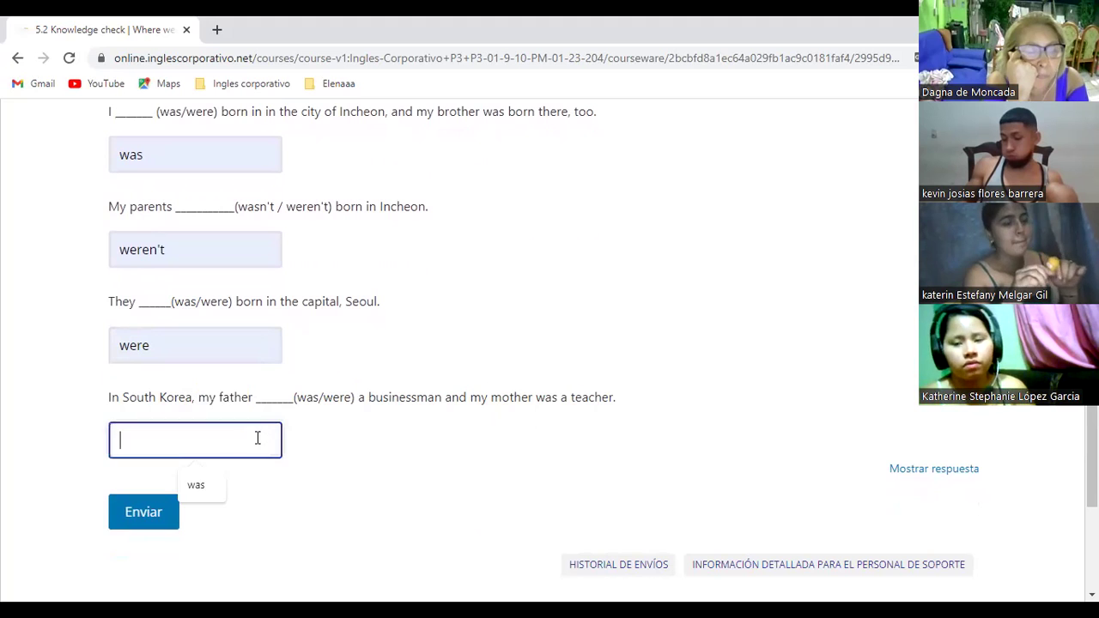
pyautogui.click(206, 488)
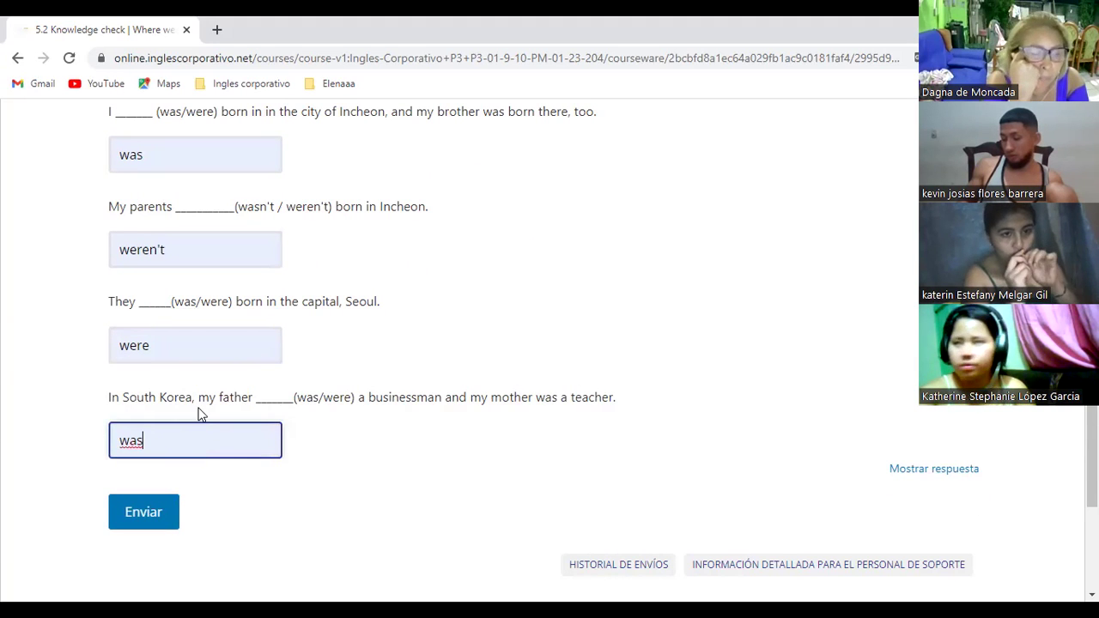
# Step: Examine the structure of the South Korea sentence by highlighting the father clause, the connector "and", and the mother clause
pyautogui.moveTo(198, 401); pyautogui.dragTo(447, 410)
pyautogui.click(447, 409)
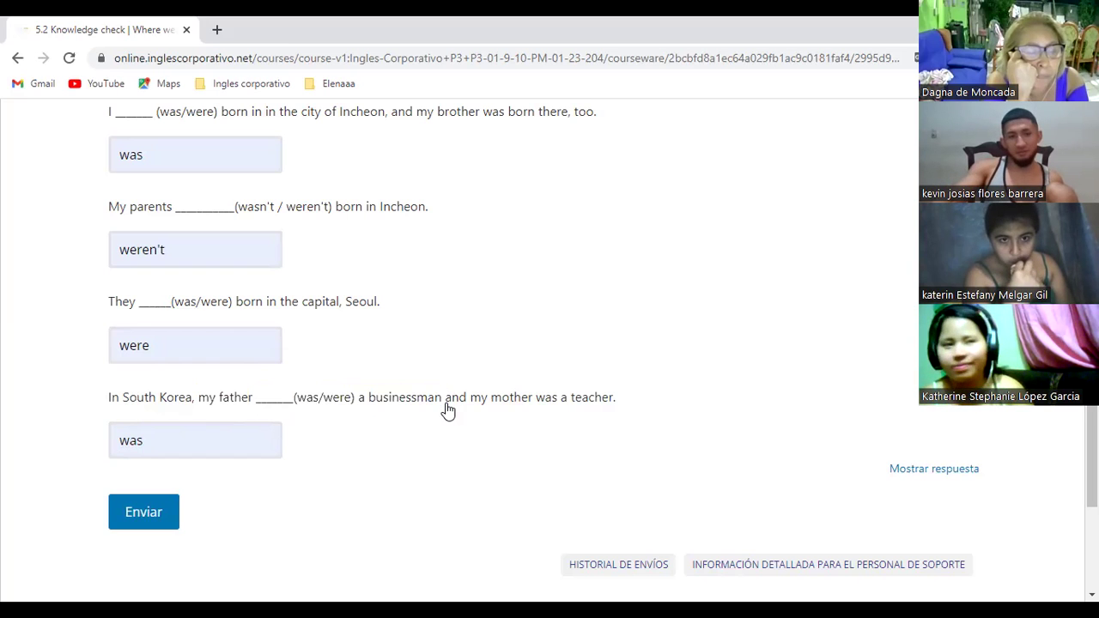
pyautogui.click(452, 406)
pyautogui.doubleClick(452, 407)
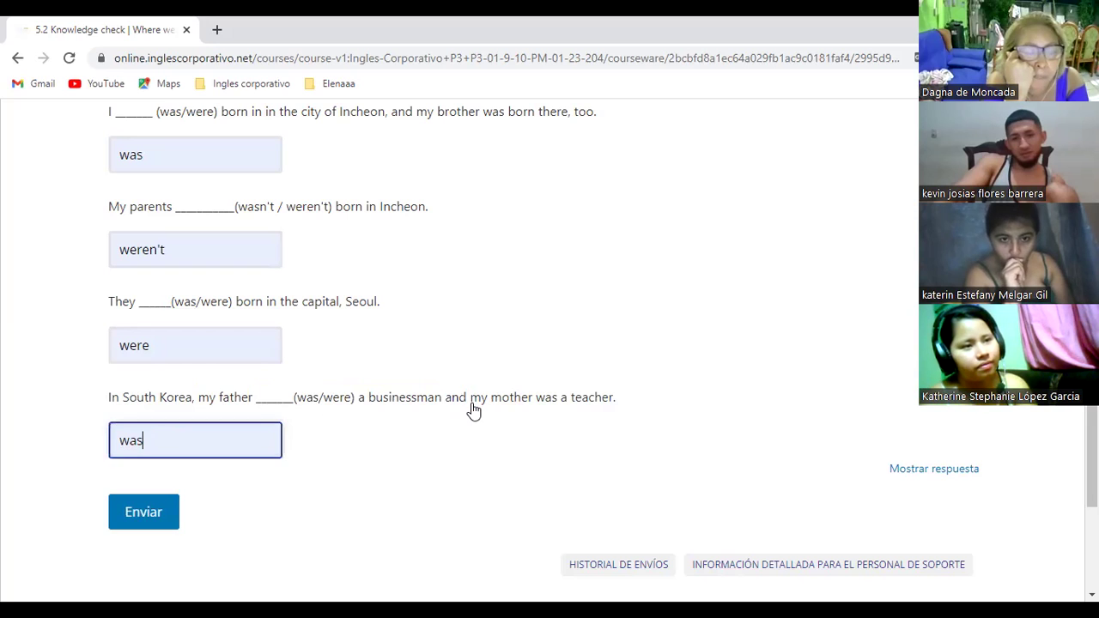
pyautogui.moveTo(474, 410); pyautogui.dragTo(627, 407)
pyautogui.click(626, 407)
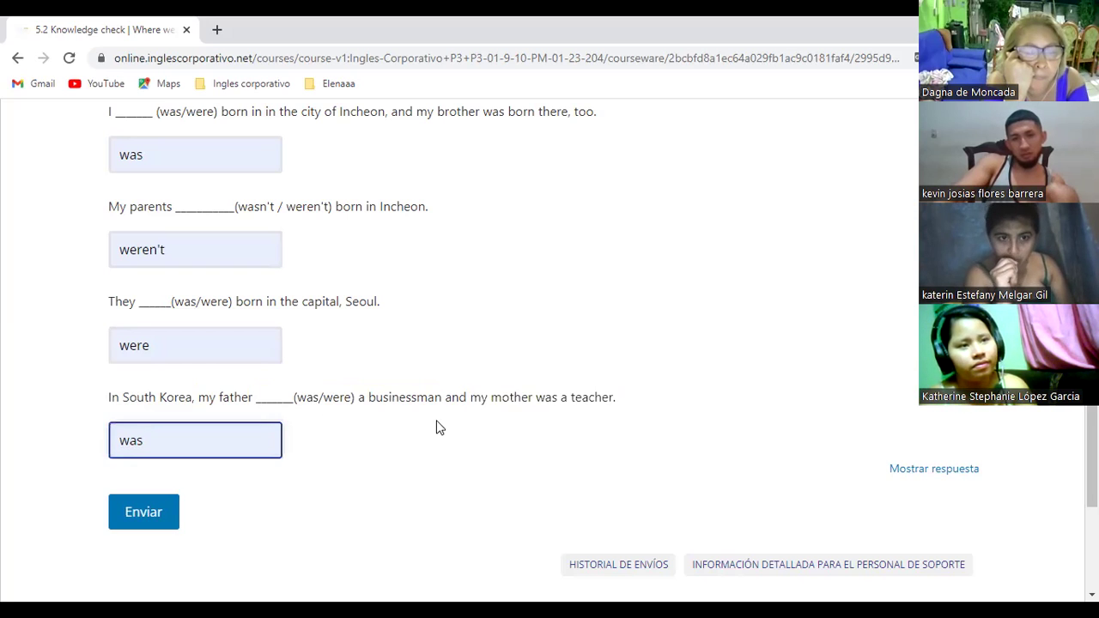
pyautogui.moveTo(442, 407); pyautogui.dragTo(159, 422)
pyautogui.moveTo(52, 419); pyautogui.dragTo(205, 410)
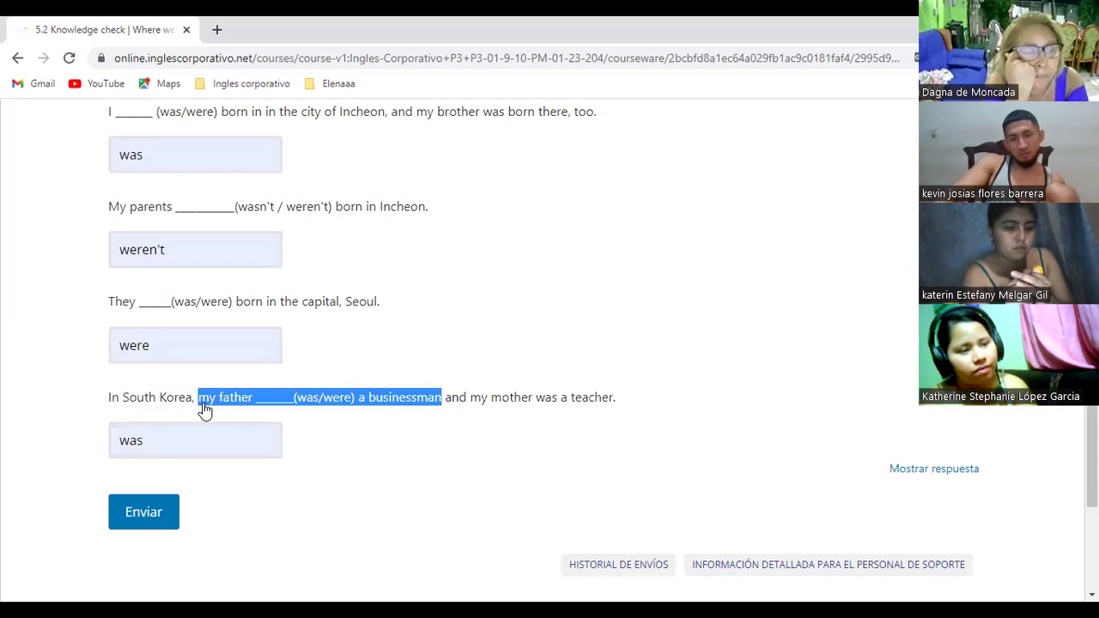
pyautogui.click(383, 494)
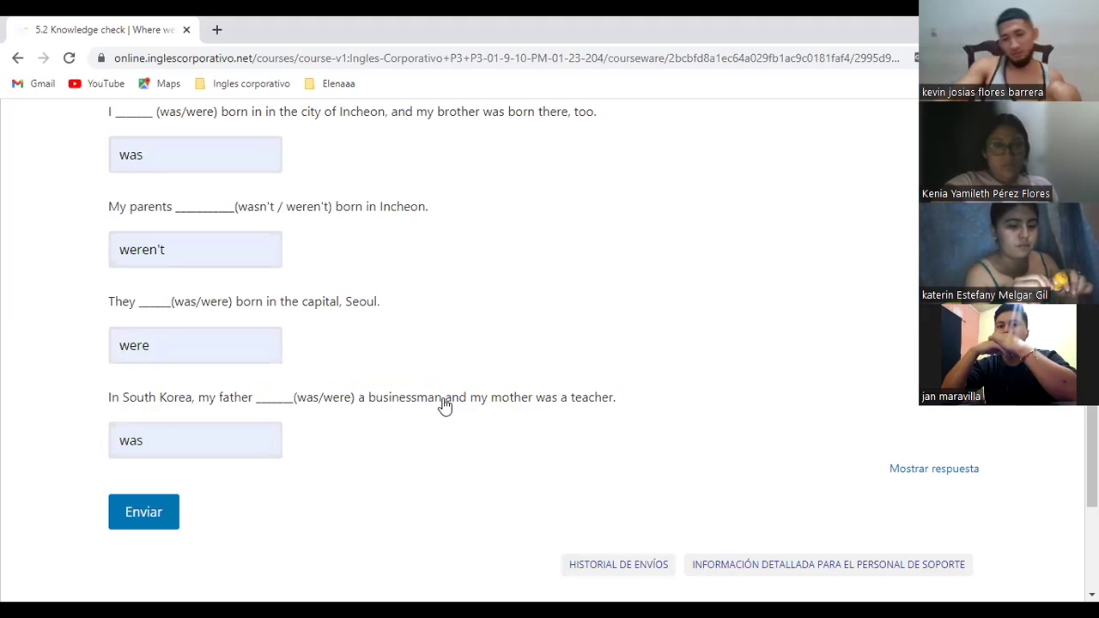
pyautogui.moveTo(447, 400)
pyautogui.mouseDown()
pyautogui.moveTo(478, 400)
pyautogui.moveTo(446, 401)
pyautogui.mouseUp()
pyautogui.click(470, 404)
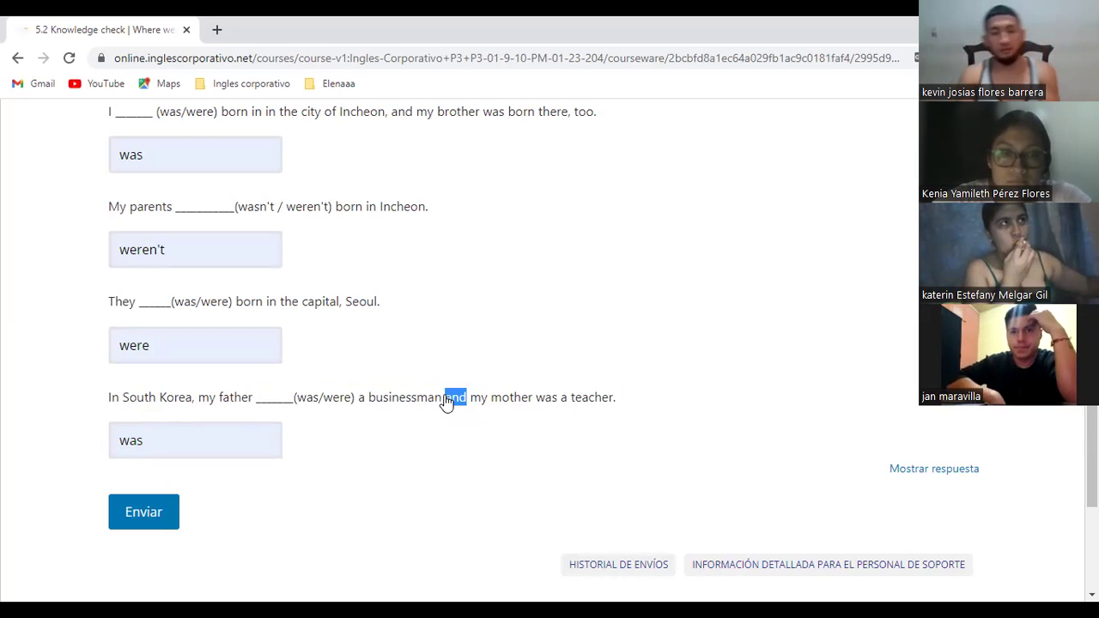
pyautogui.click(552, 337)
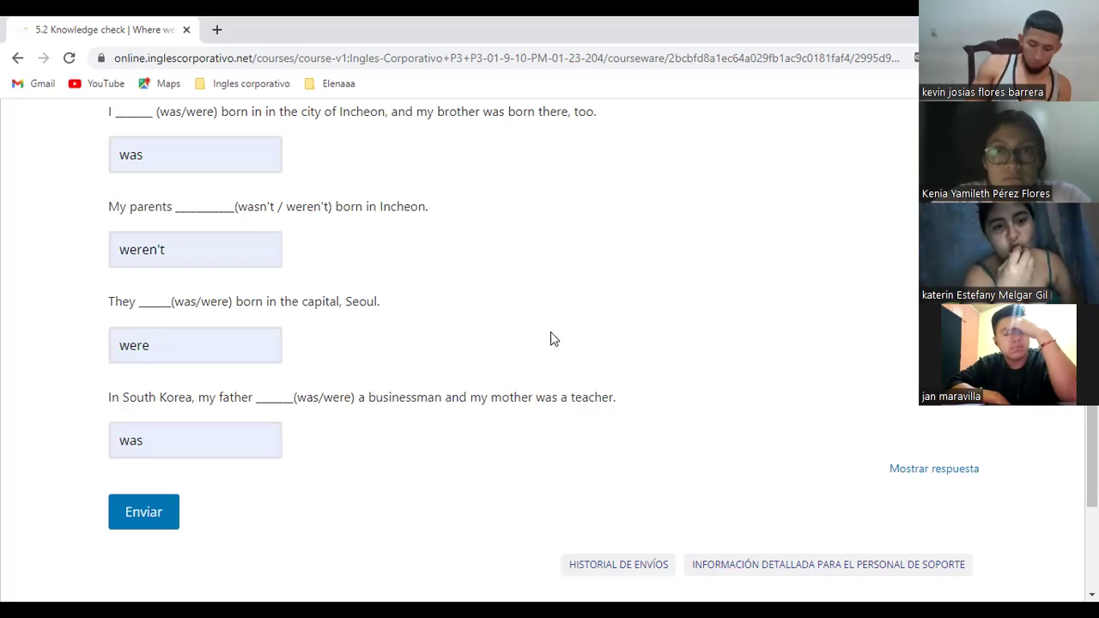
# Step: Submit the knowledge check answers and review the graded sentences, highlighting the answer to "My family and I"
pyautogui.click(177, 508)
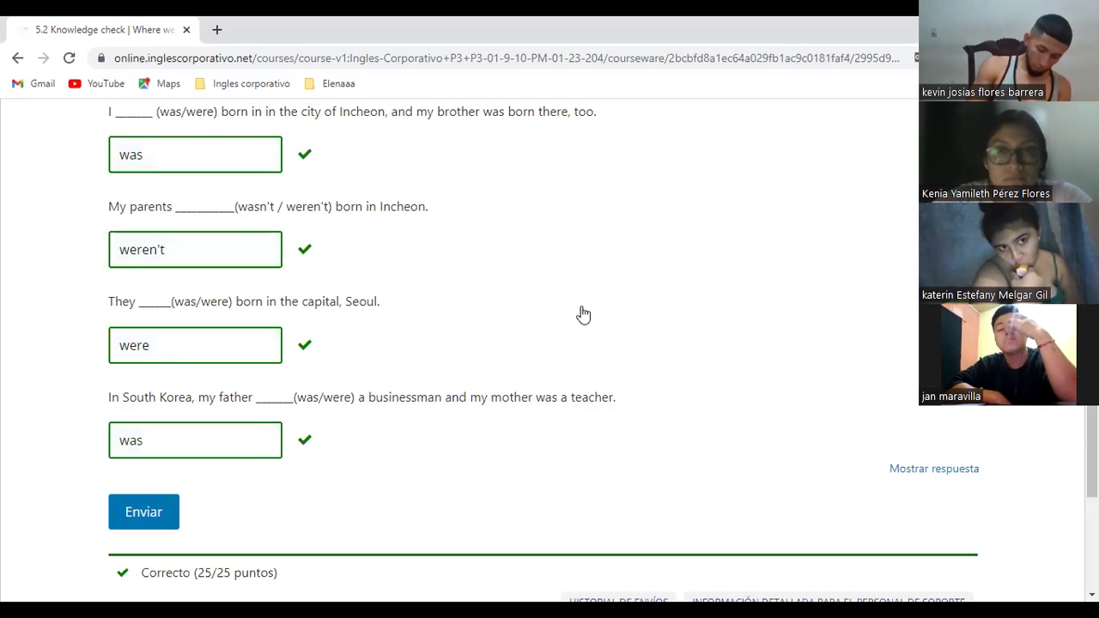
pyautogui.scroll(5, 582, 315)
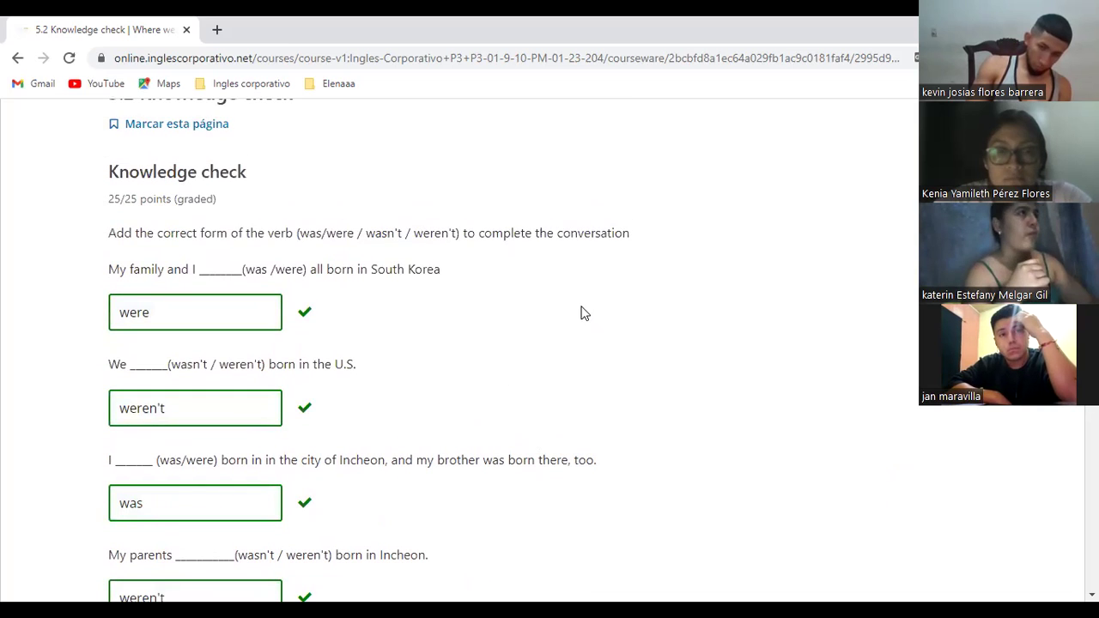
pyautogui.scroll(-2, 581, 313)
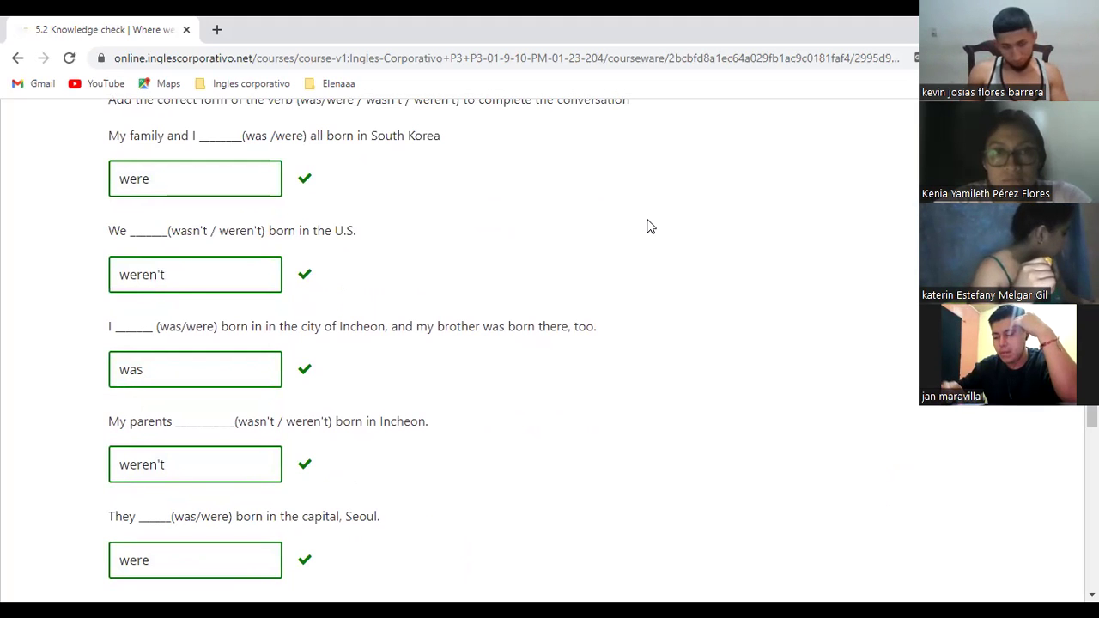
pyautogui.click(272, 181)
pyautogui.doubleClick(273, 181)
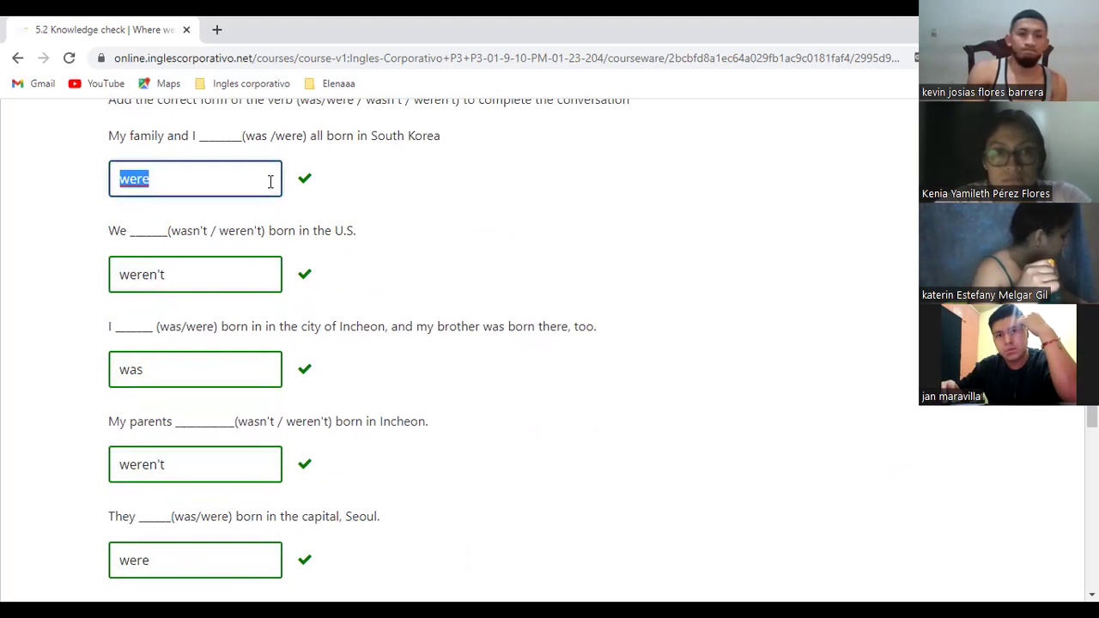
pyautogui.click(388, 194)
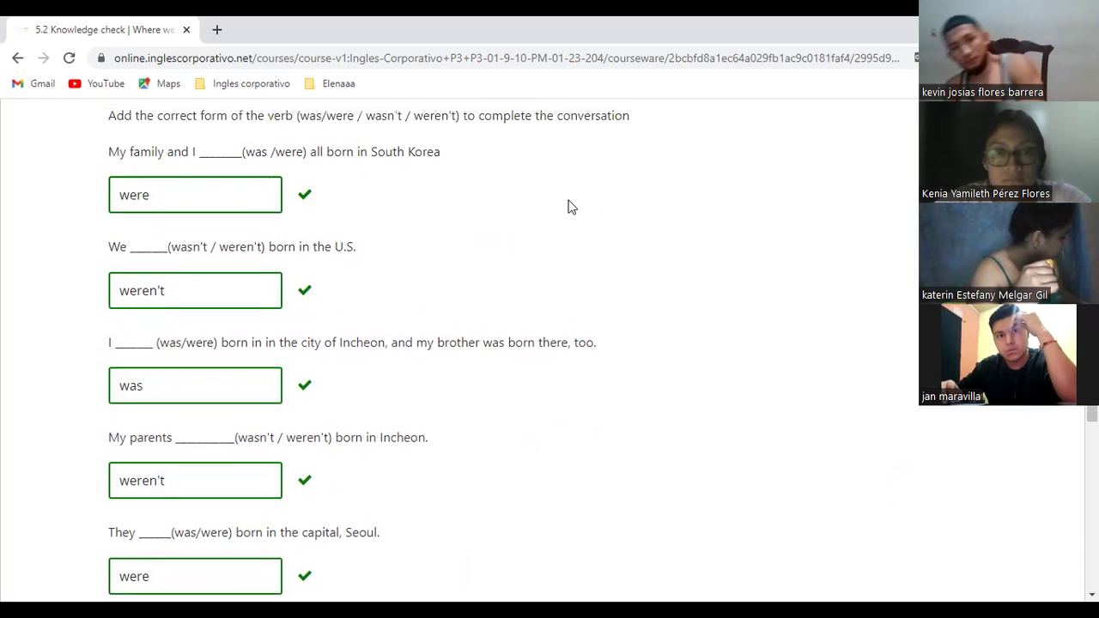
# Step: Go to the lesson unit "5.4 Questions with the past of be" and bring its video's grammar chart into view
pyautogui.scroll(3, 568, 207)
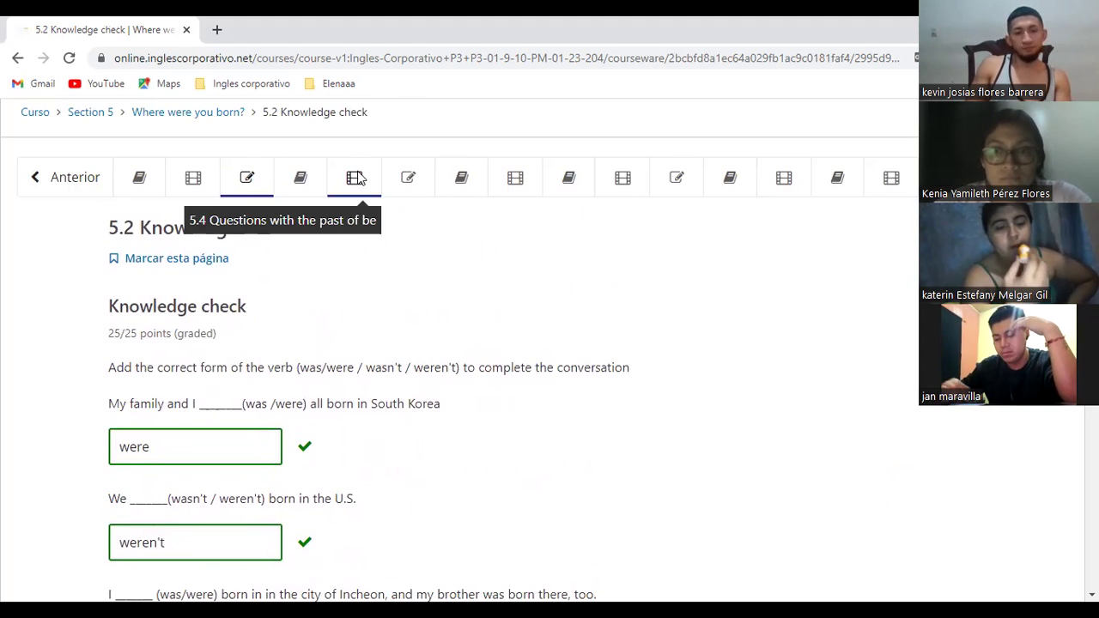
pyautogui.click(357, 178)
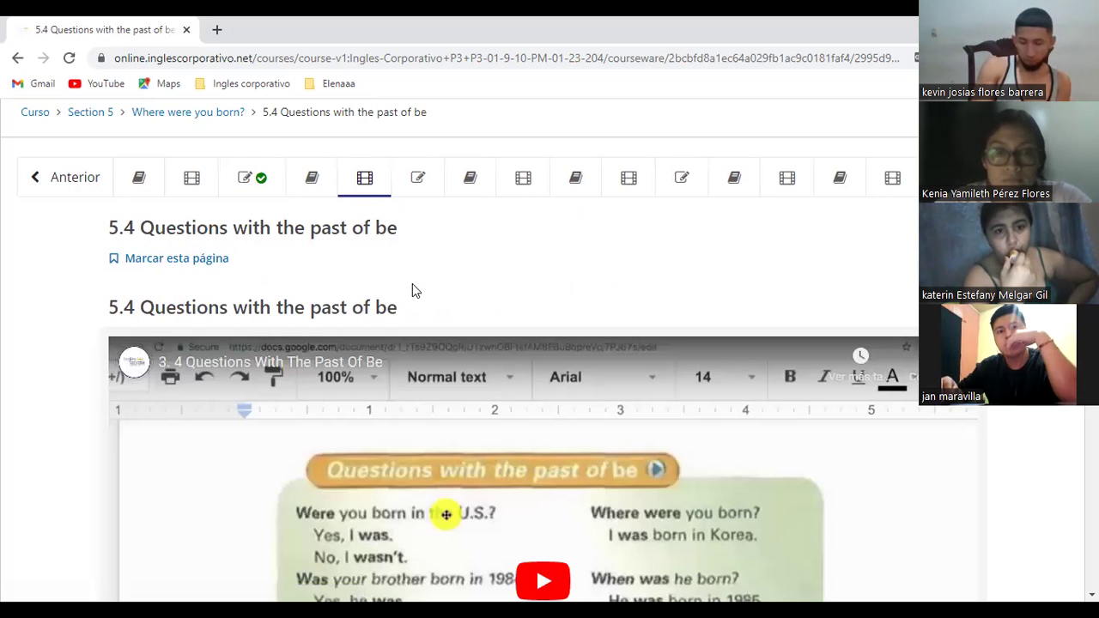
pyautogui.scroll(-2, 412, 291)
pyautogui.scroll(-1, 412, 290)
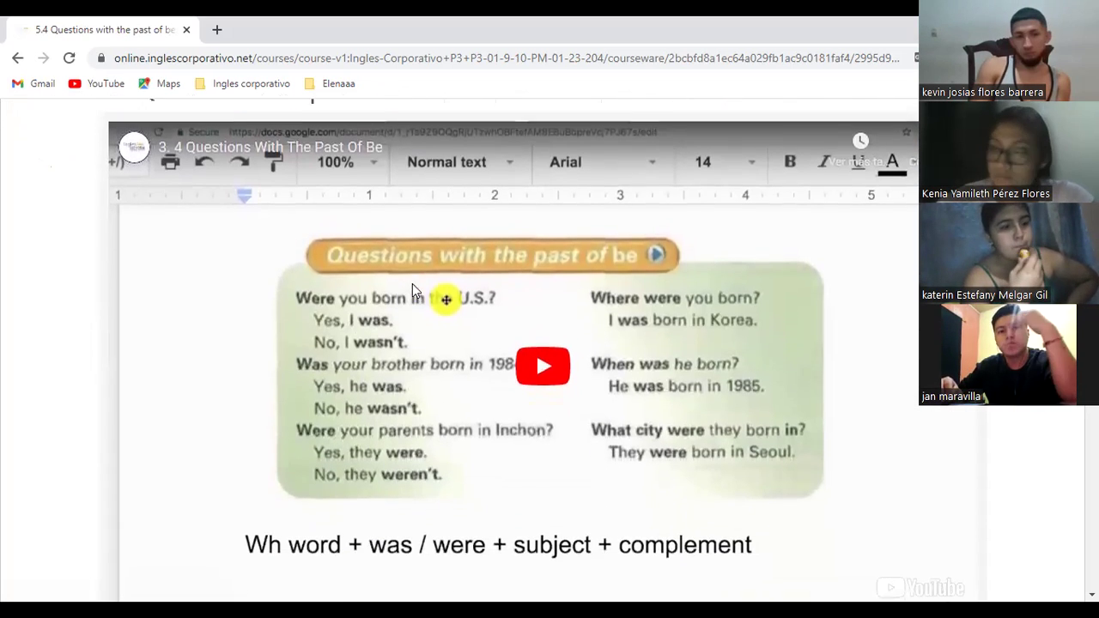